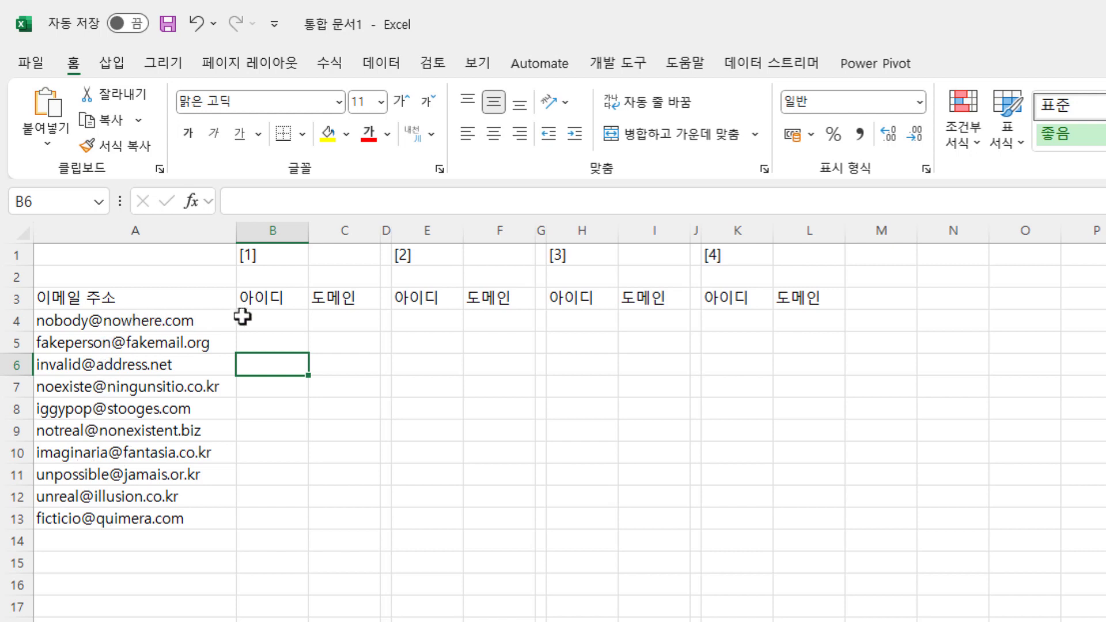
pyautogui.click(276, 319)
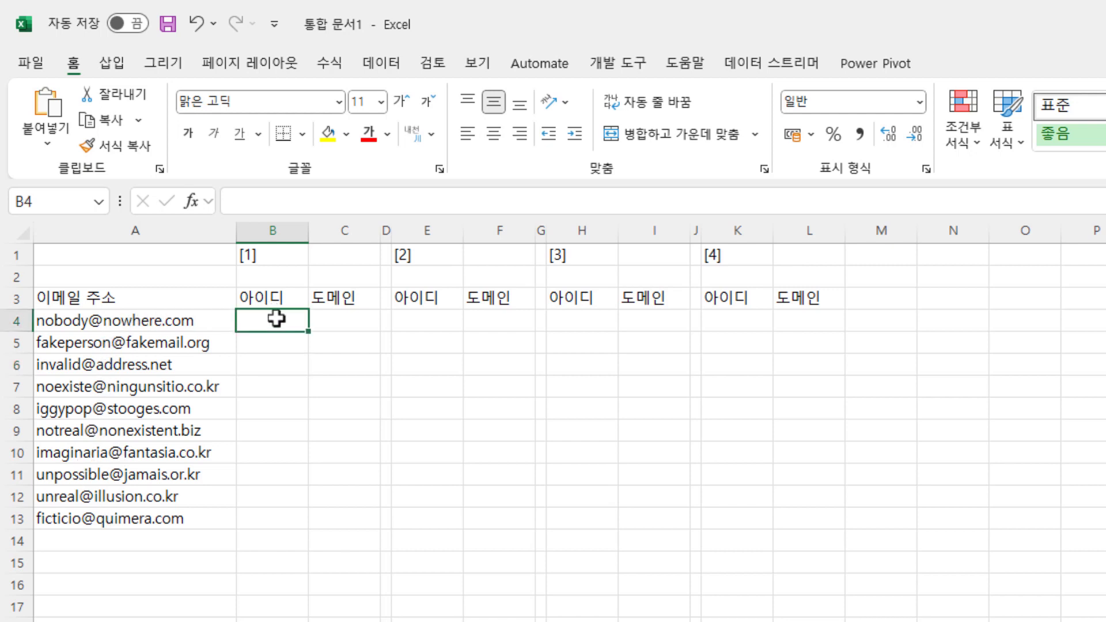
pyautogui.click(349, 320)
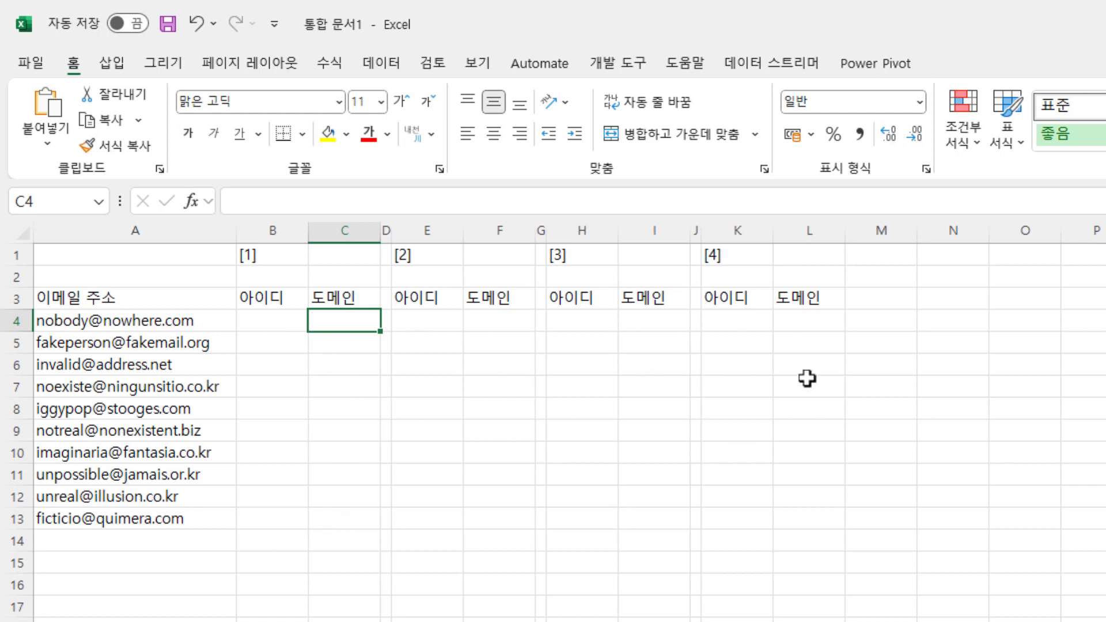
pyautogui.click(299, 404)
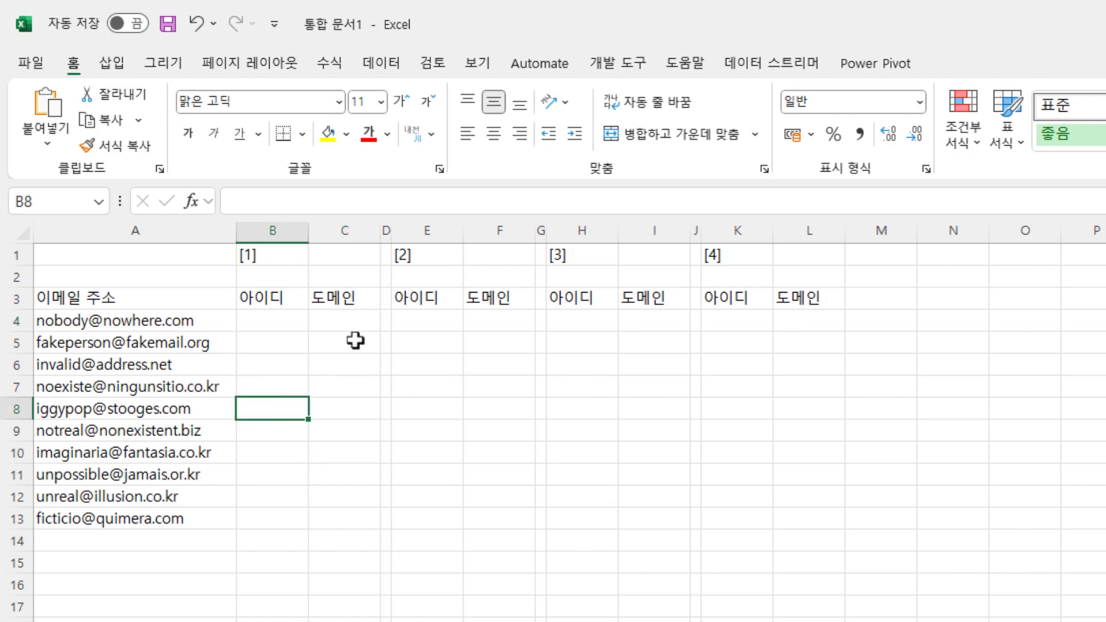
# - Enter nobody as the sample ID in B4, Flash Fill the remaining IDs from B5, and autofit column B
pyautogui.click(276, 325)
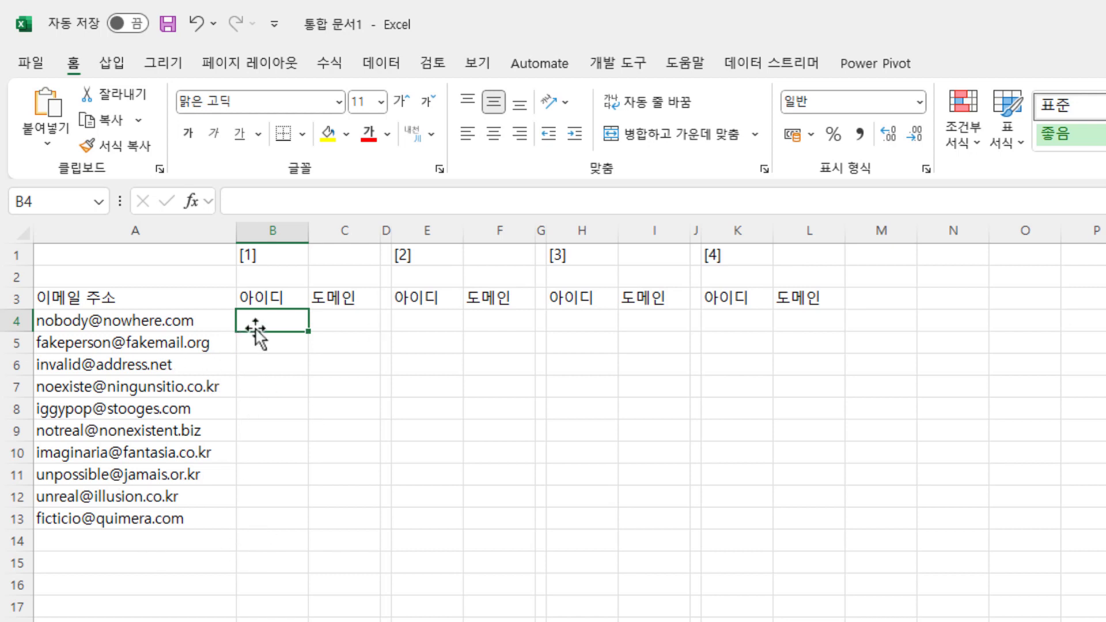
pyautogui.write('n')
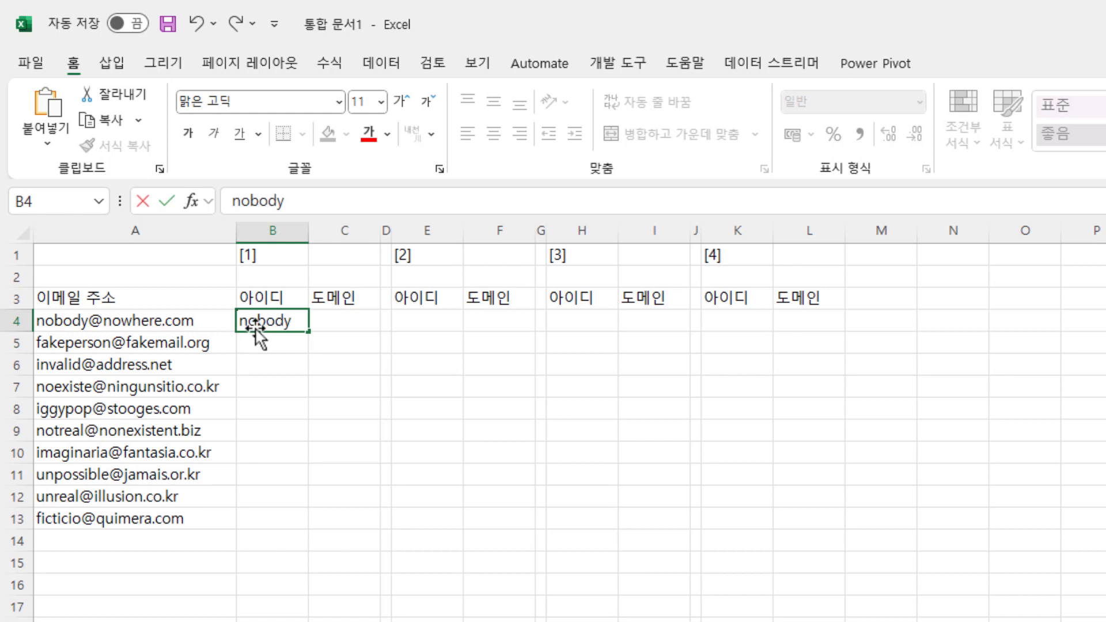
pyautogui.write('obody')
pyautogui.press('Return')
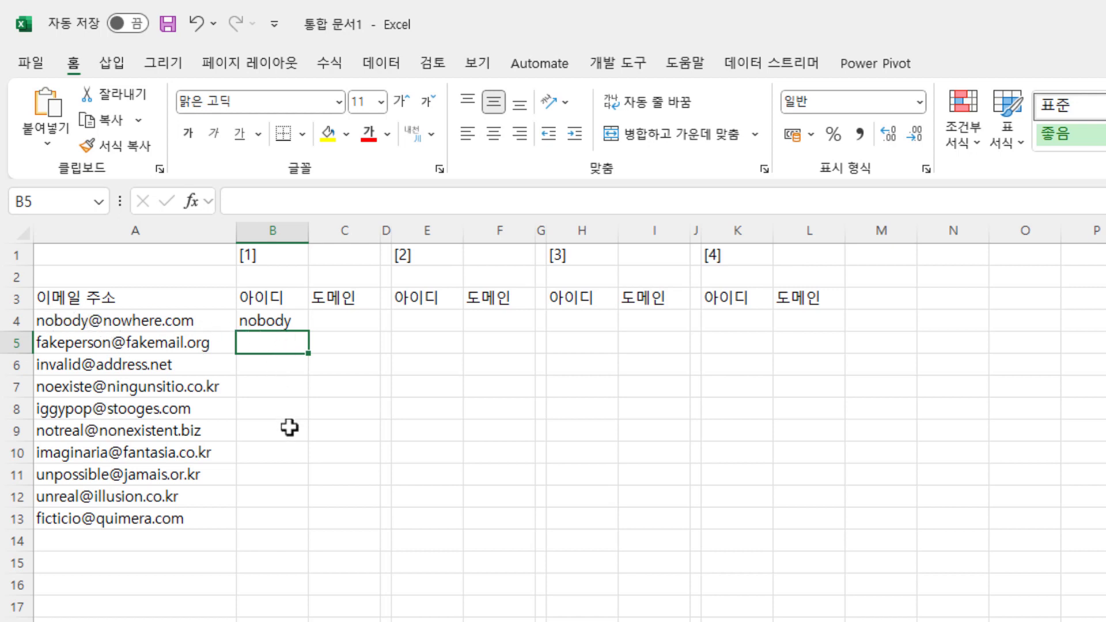
pyautogui.hotkey('ctrl', 'e')
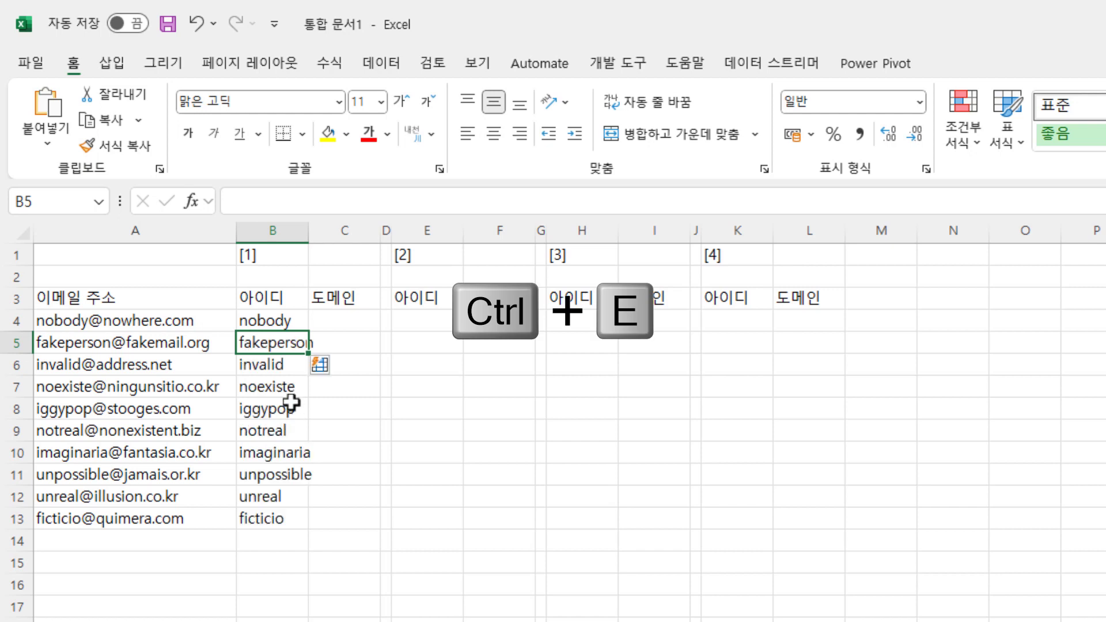
pyautogui.doubleClick(308, 237)
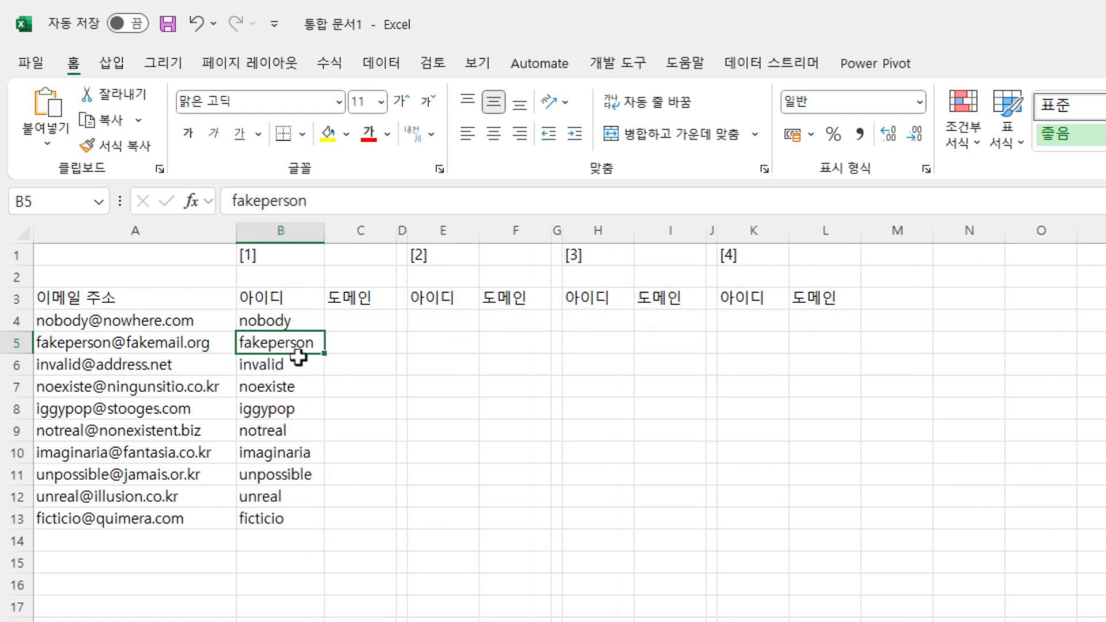
pyautogui.click(282, 518)
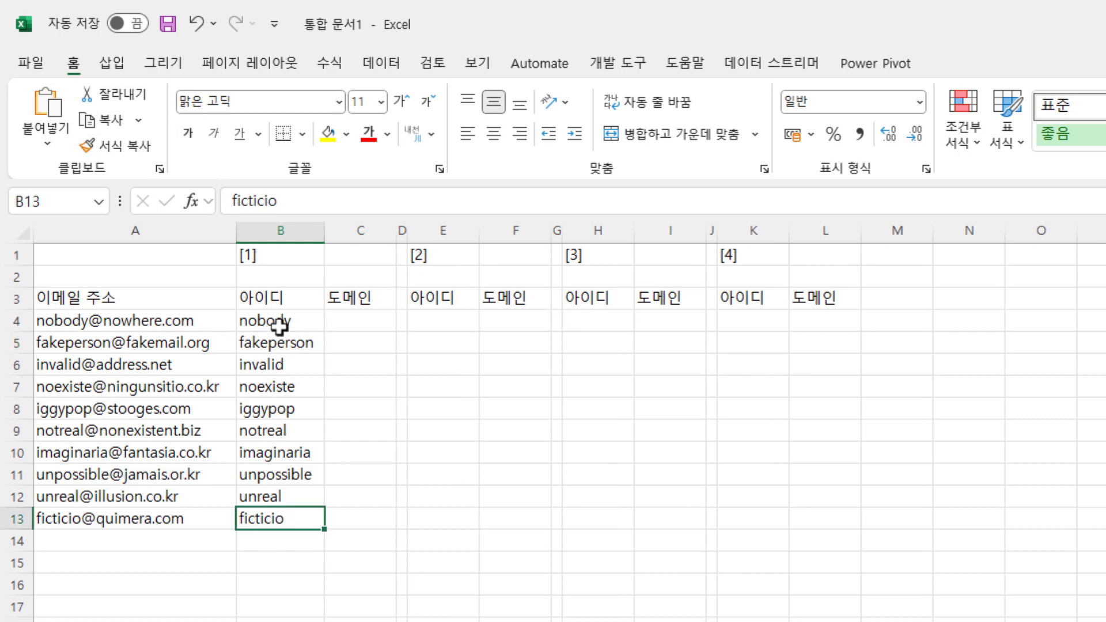
pyautogui.moveTo(180, 539); pyautogui.dragTo(173, 621)
pyautogui.moveTo(301, 547); pyautogui.dragTo(283, 621)
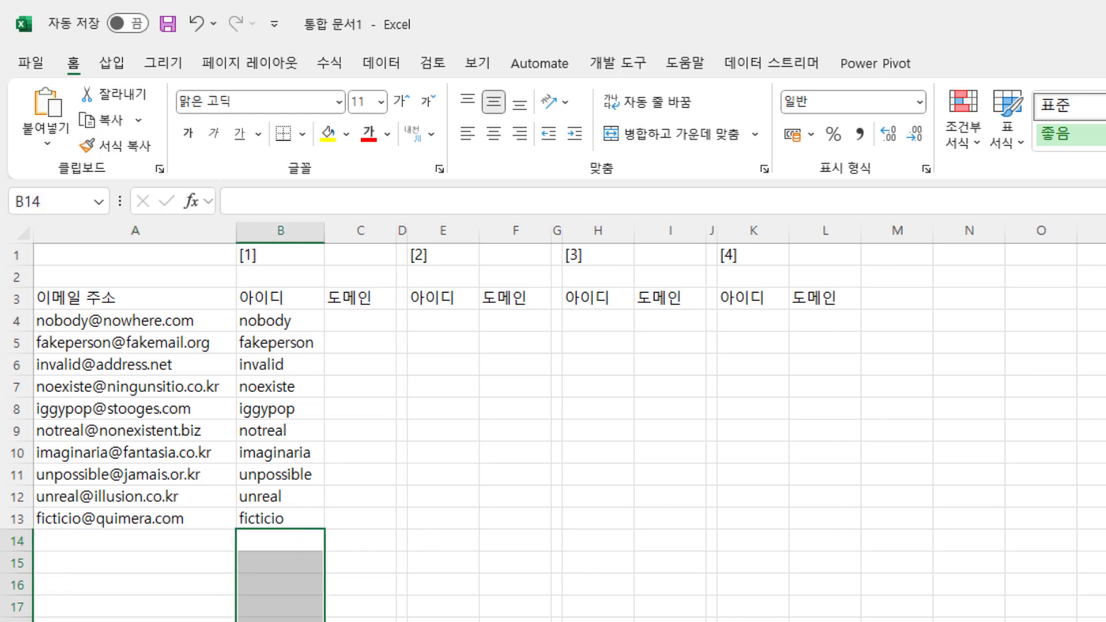
# - Enter nowhere.com as the sample domain in C4 and autofit column C
pyautogui.click(367, 321)
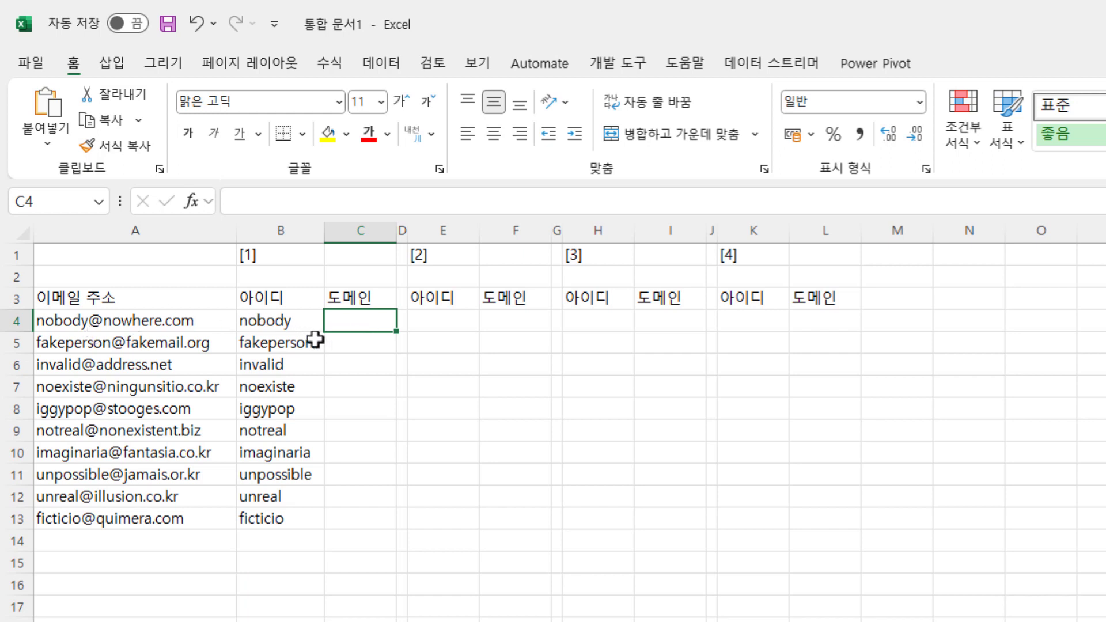
pyautogui.write('no')
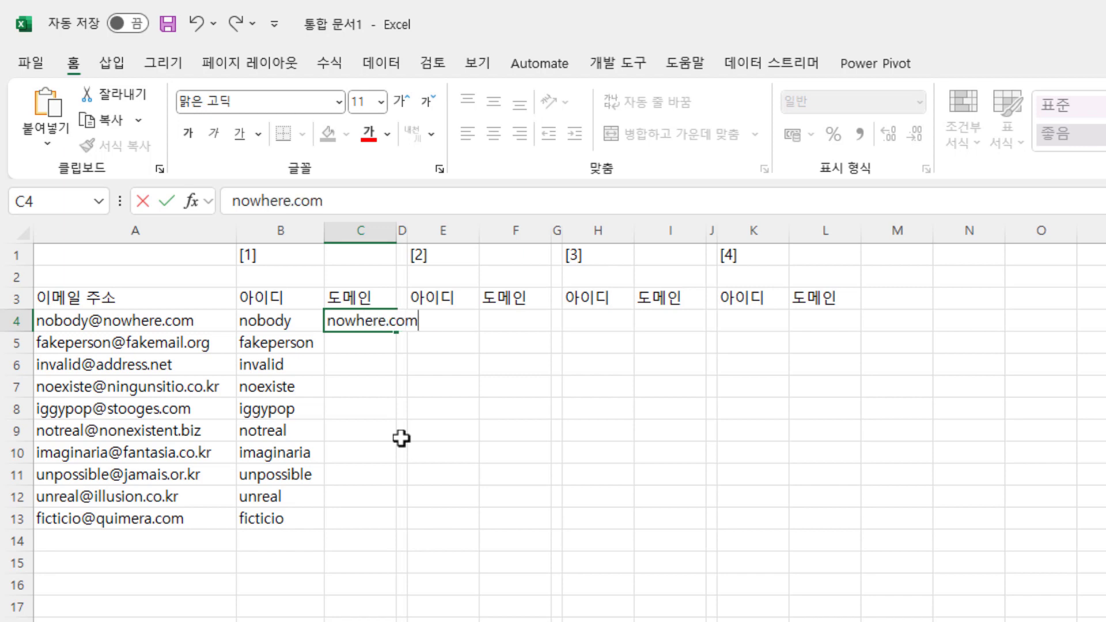
pyautogui.write('where.com')
pyautogui.press('Return')
pyautogui.doubleClick(397, 230)
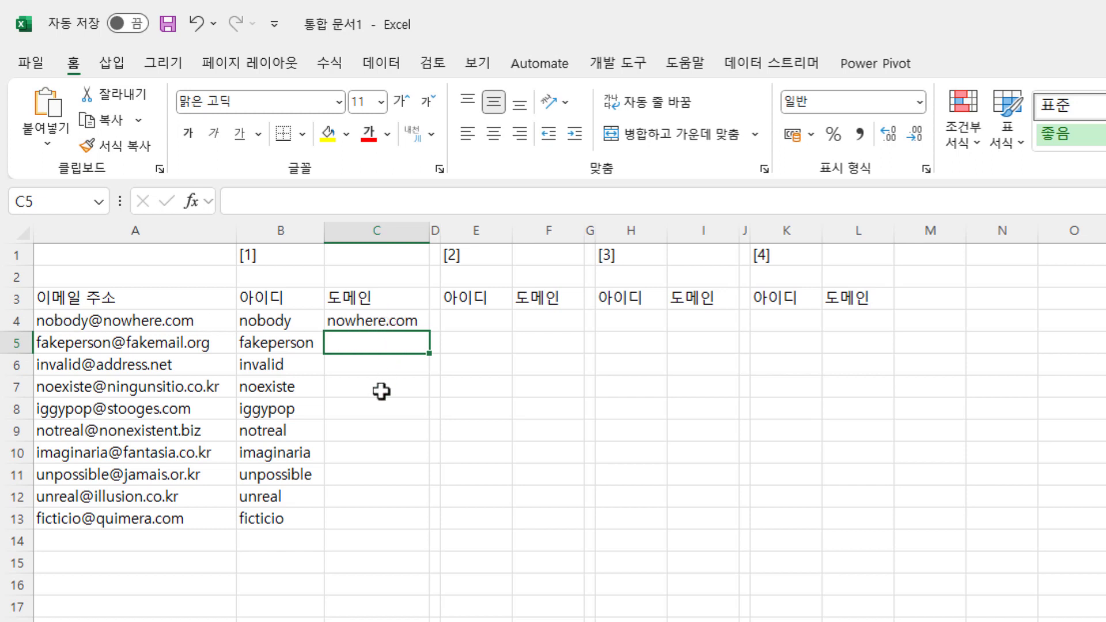
# - Flash Fill the remaining domains in column C starting from C5, and widen the column slightly
pyautogui.click(387, 322)
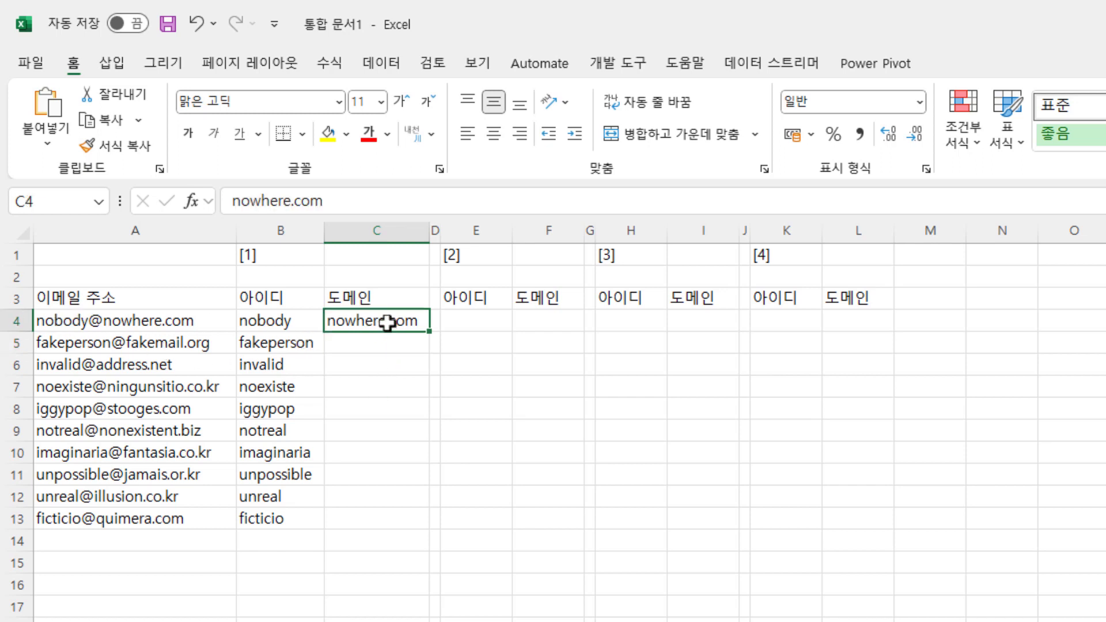
pyautogui.click(389, 337)
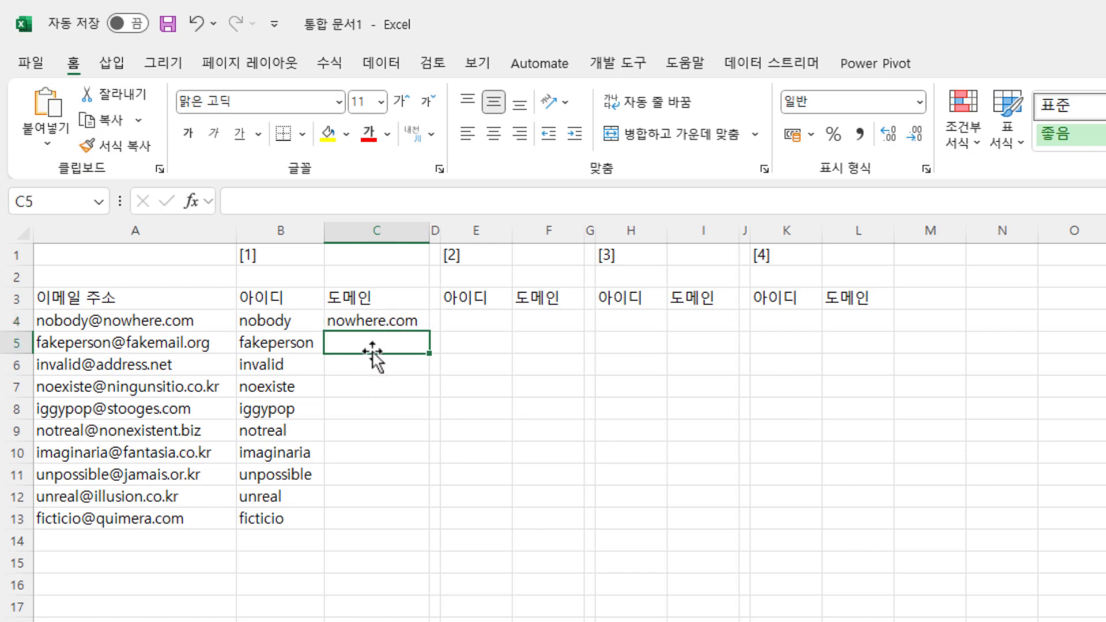
pyautogui.hotkey('ctrl', 'e')
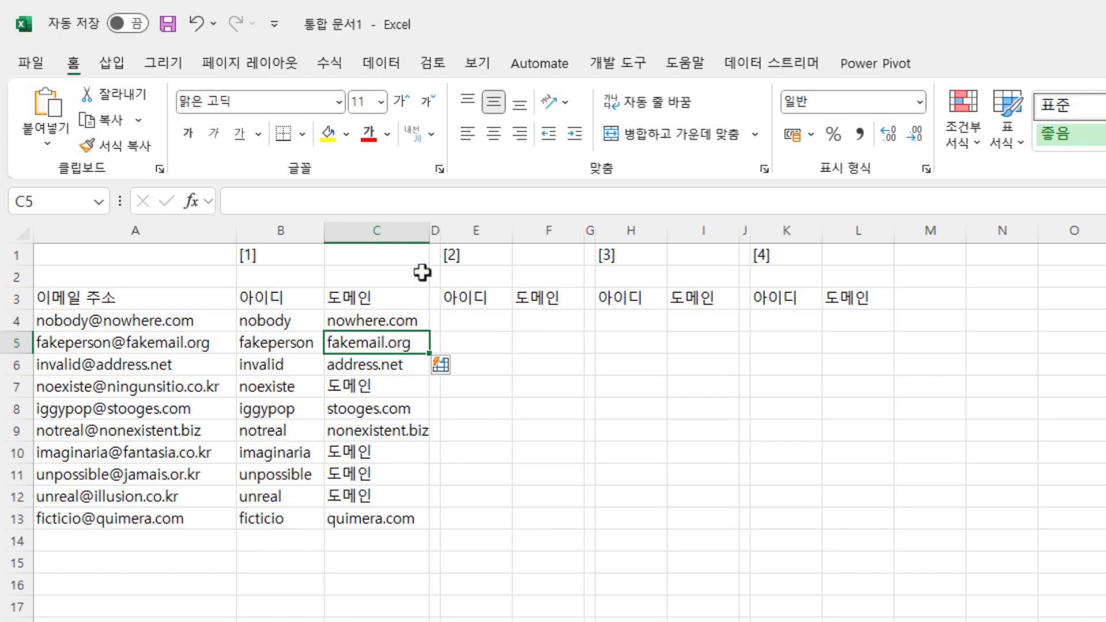
pyautogui.moveTo(429, 232); pyautogui.dragTo(440, 234)
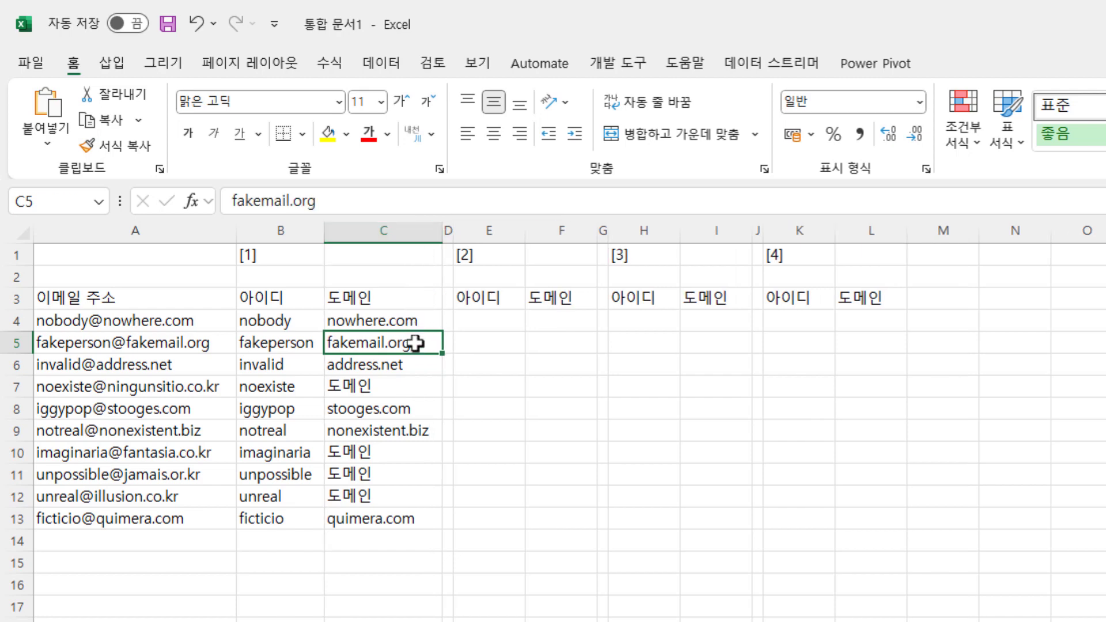
# - Check the wrongly filled domain cells in column C and clear the contents of C8:C13
pyautogui.click(395, 390)
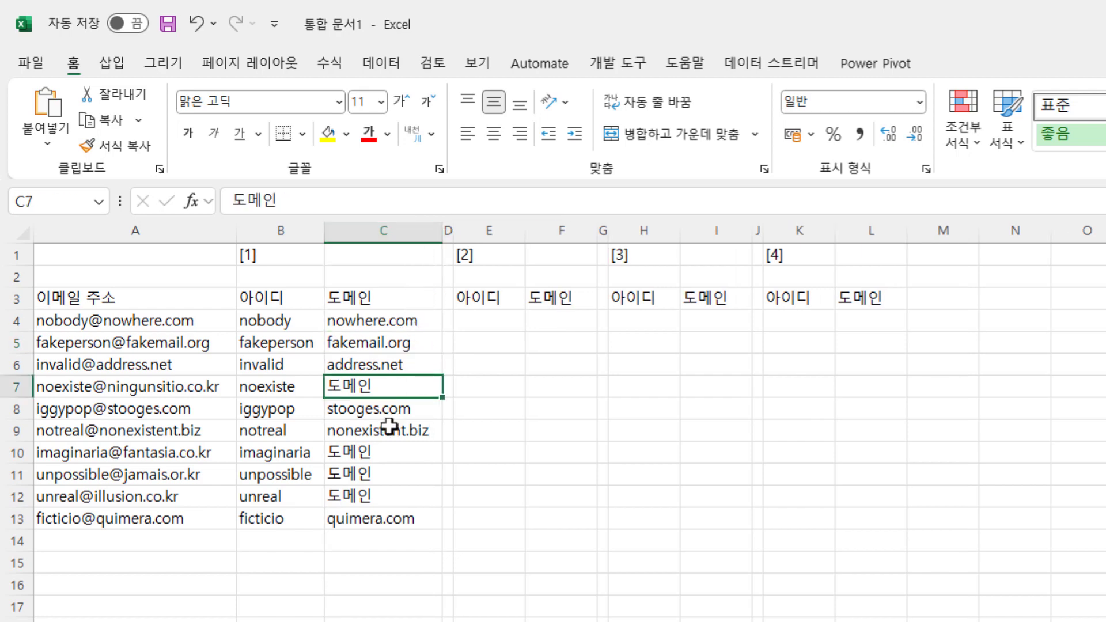
pyautogui.click(388, 452)
pyautogui.click(385, 498)
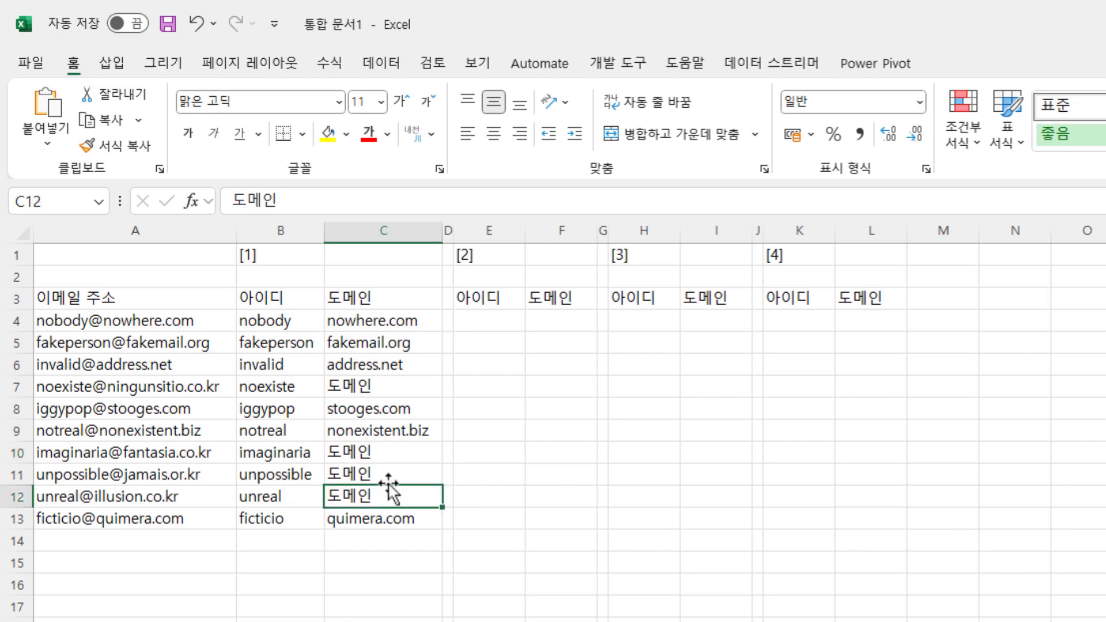
pyautogui.click(387, 477)
pyautogui.click(390, 385)
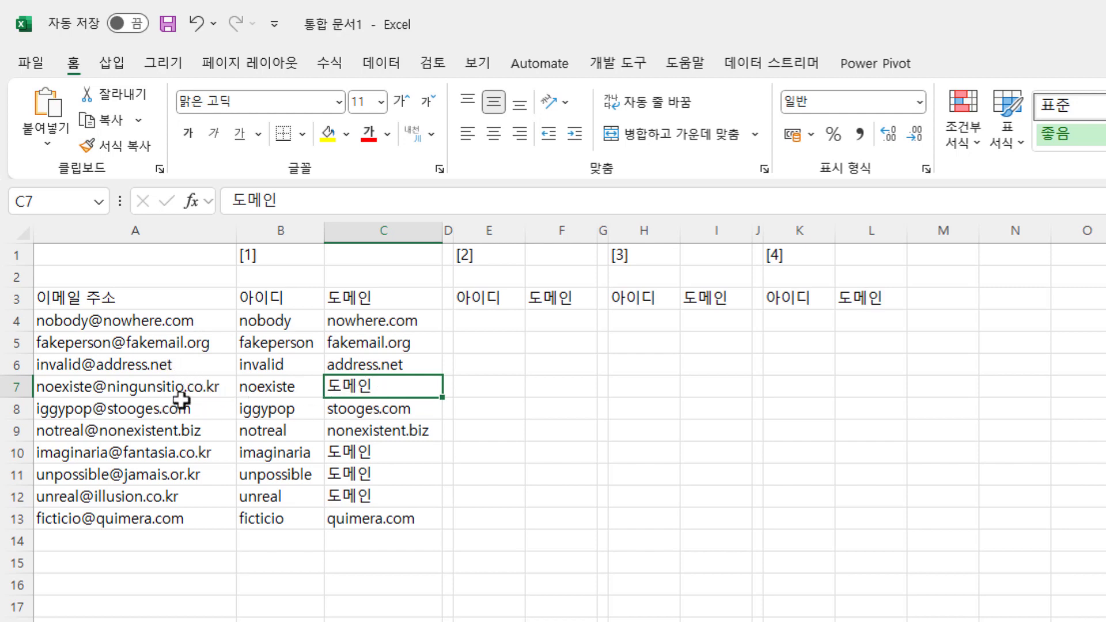
pyautogui.moveTo(368, 413); pyautogui.dragTo(381, 524)
pyautogui.press('Delete')
pyautogui.press('Up')
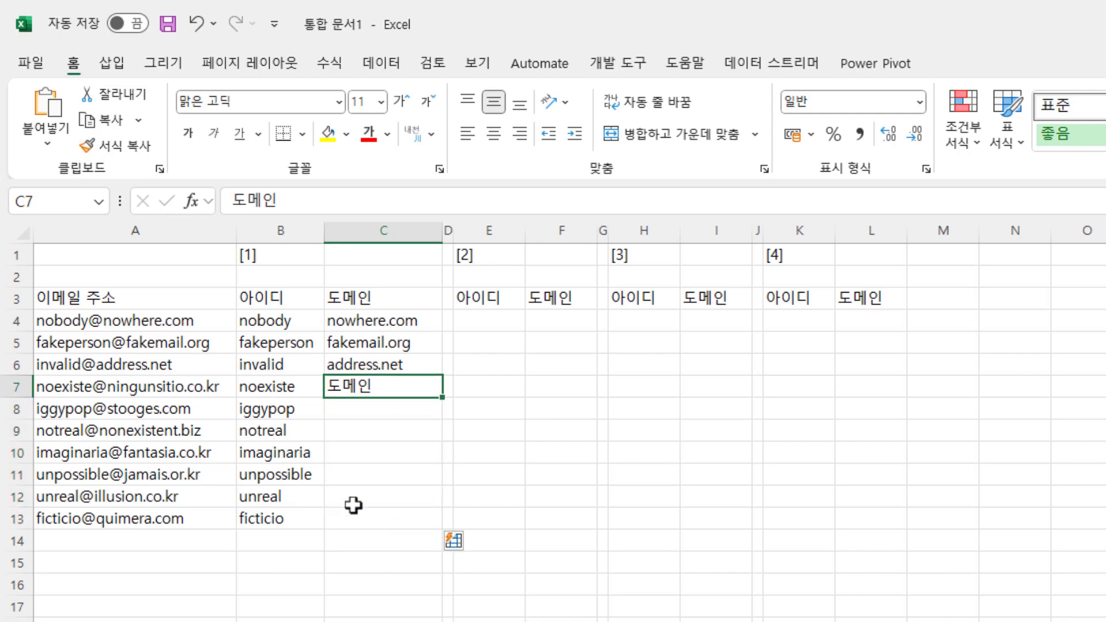
# - Copy the domain part ningunsitio.co.kr from the e-mail address in A7 and paste it over the contents of C7
pyautogui.click(212, 390)
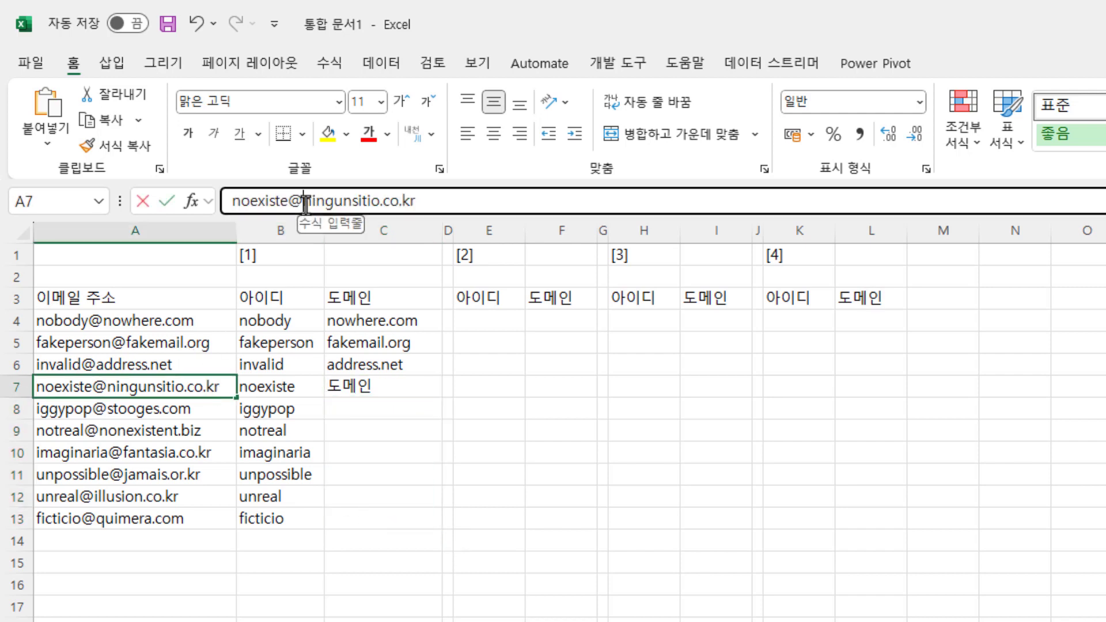
pyautogui.moveTo(304, 201); pyautogui.dragTo(466, 202)
pyautogui.hotkey('ctrl', 'c')
pyautogui.click(397, 390)
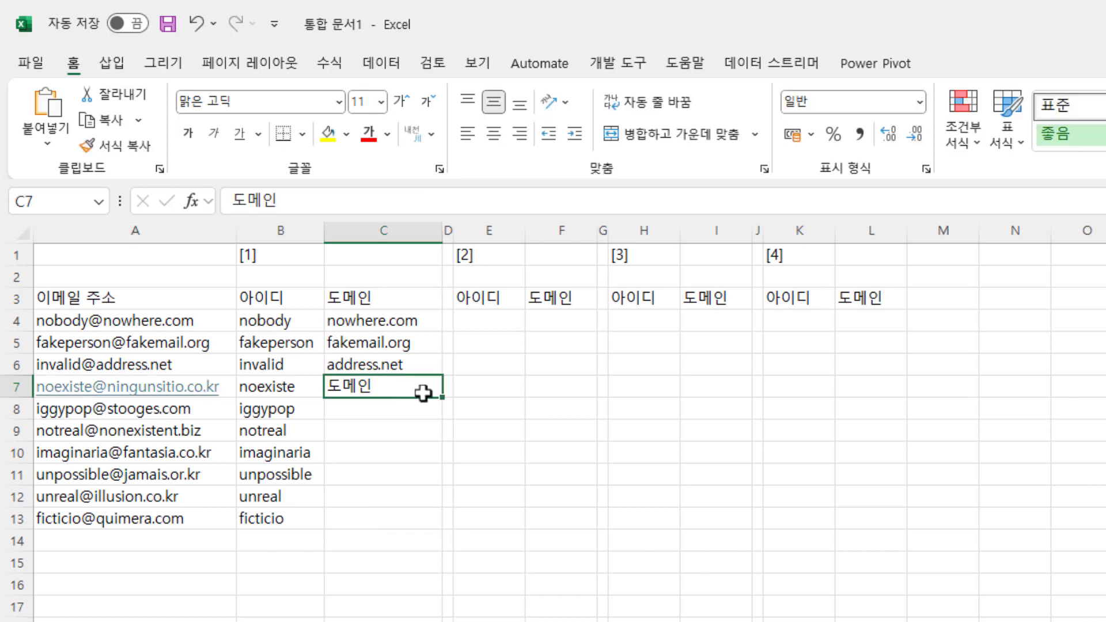
pyautogui.hotkey('ctrl', 'v')
pyautogui.click(383, 409)
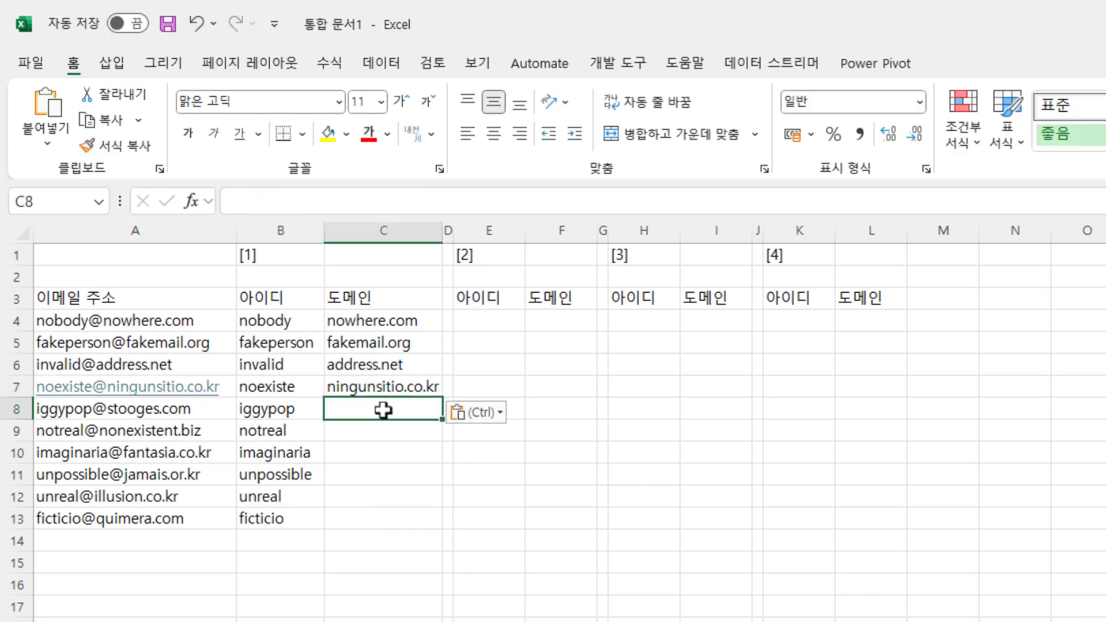
pyautogui.press('ctrl')
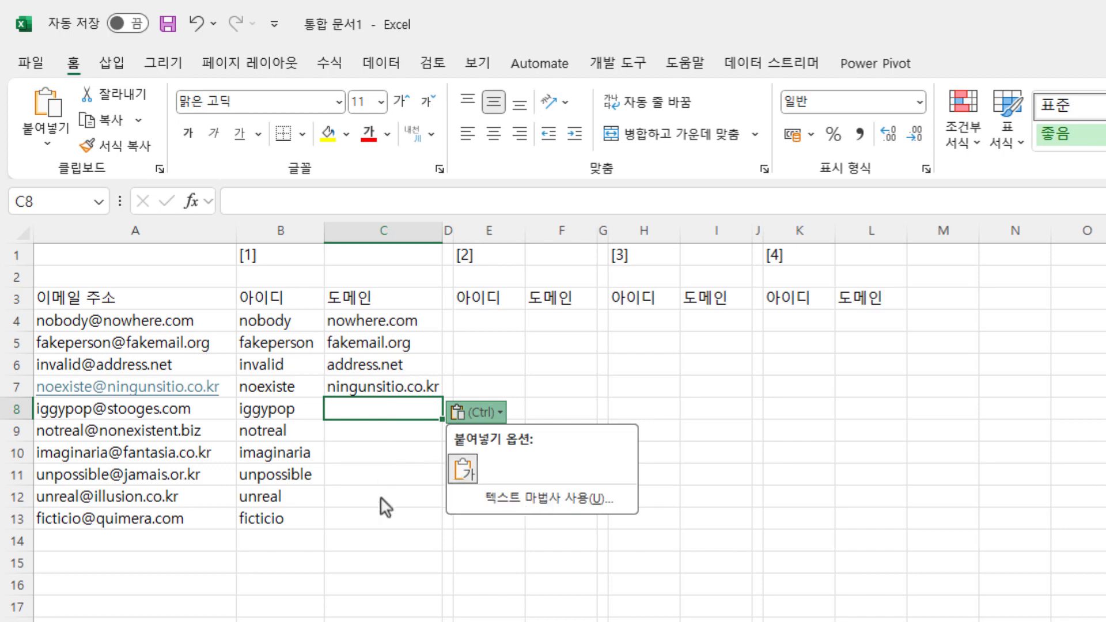
pyautogui.press('Escape')
pyautogui.press('Down')
pyautogui.press('Down')
pyautogui.press('Down')
# - Autofit column C and Flash Fill the remaining domains from C8 down to C13
pyautogui.click(393, 414)
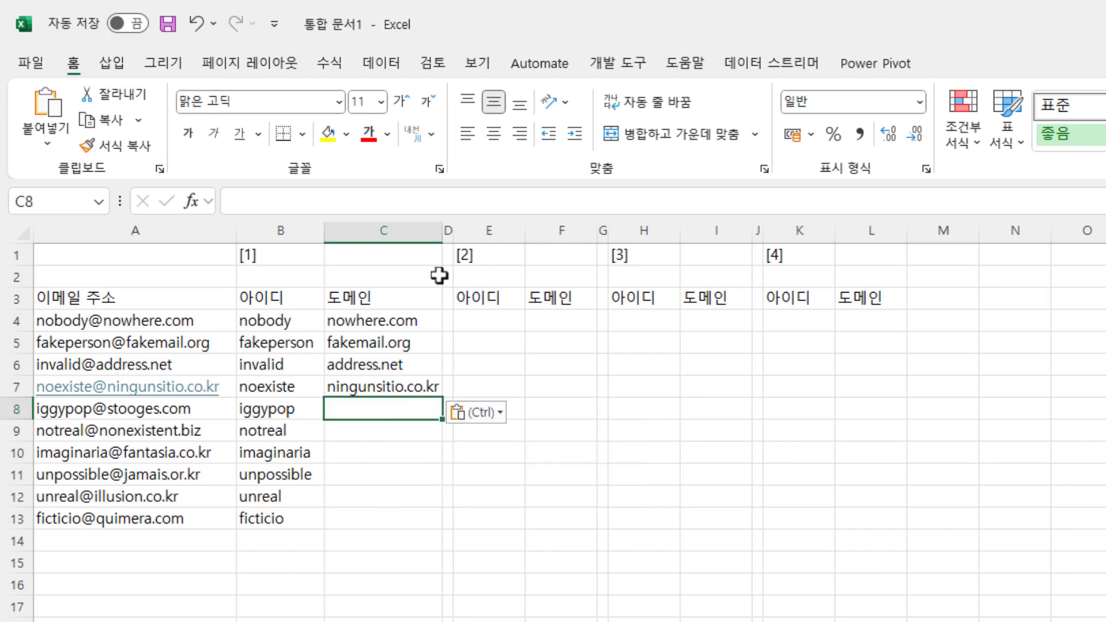
pyautogui.doubleClick(443, 230)
pyautogui.hotkey('ctrl', 'e')
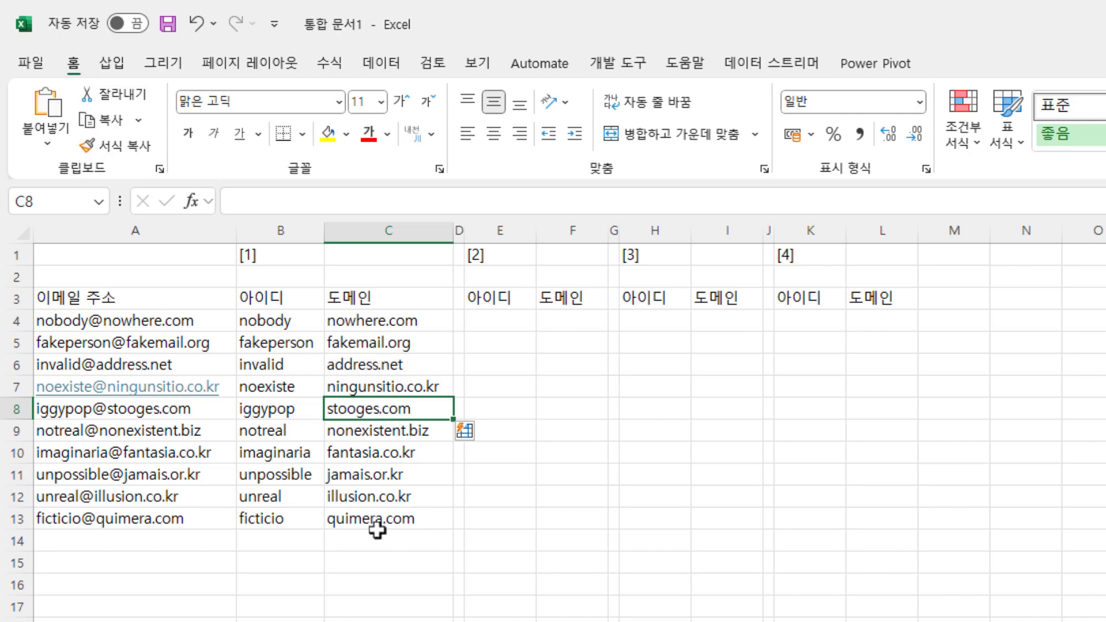
# - Enter the formula =TEXTBEFORE(A4,"@") in E4 to extract the ID, and reselect that cell
pyautogui.click(506, 321)
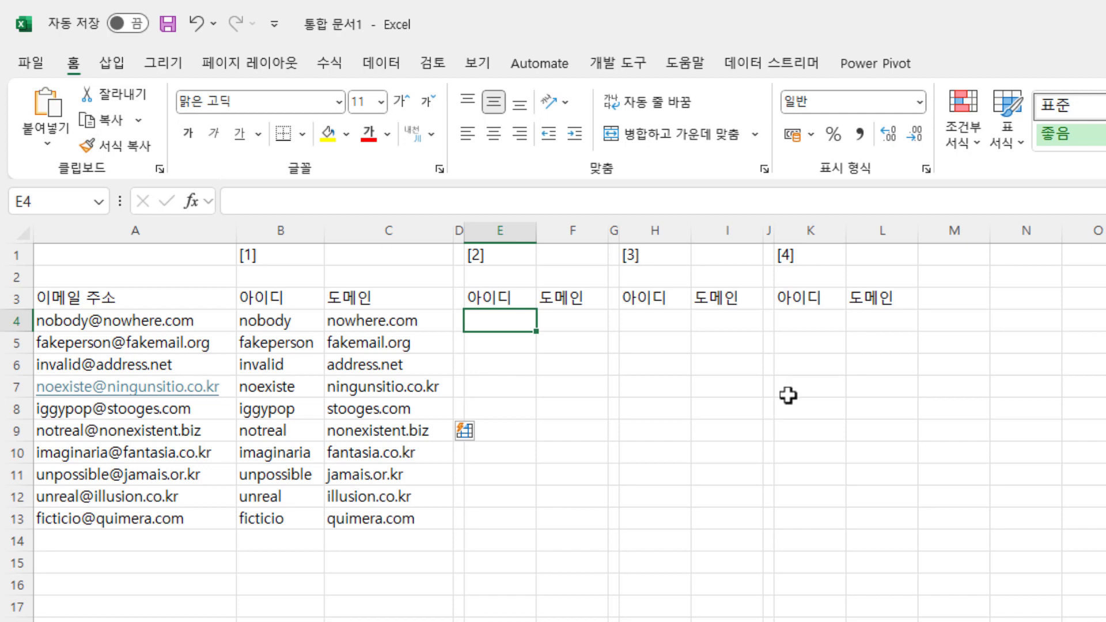
pyautogui.write('=')
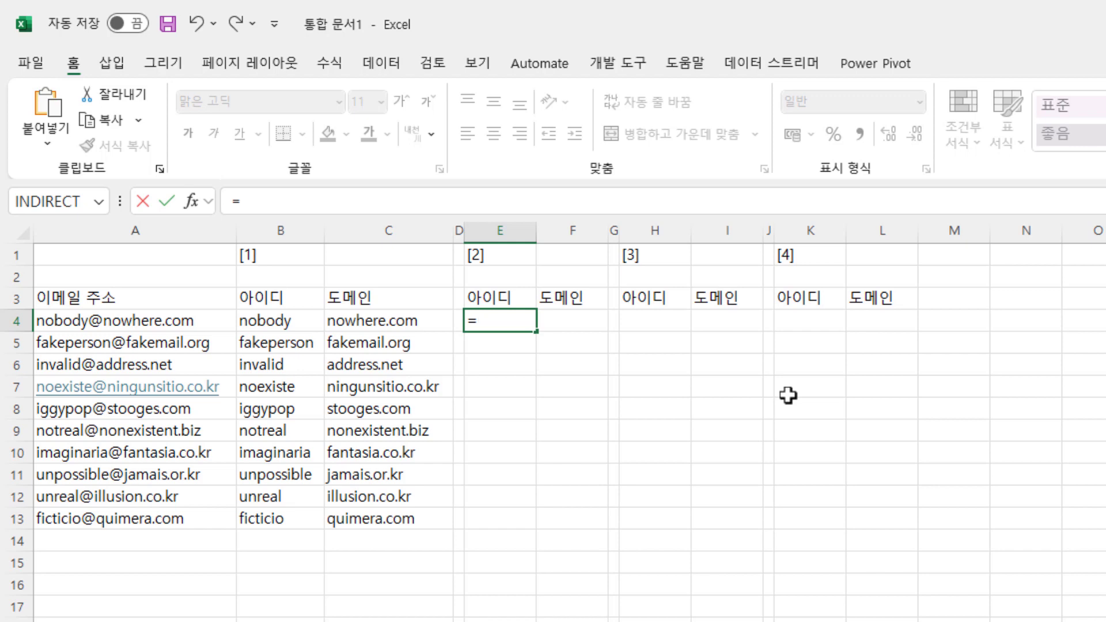
pyautogui.write('text')
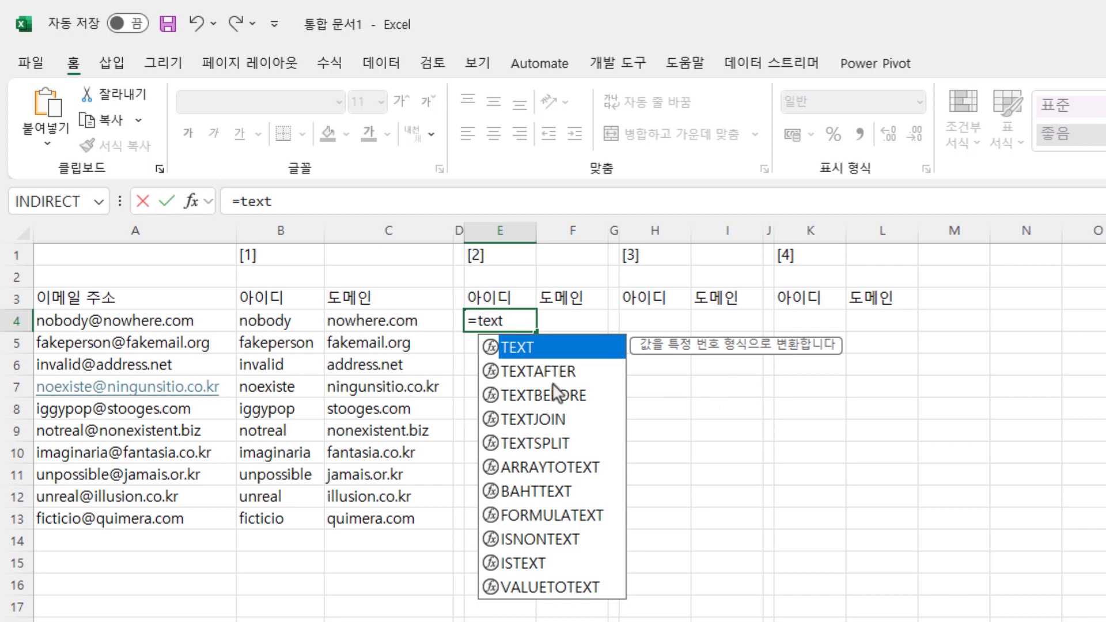
pyautogui.doubleClick(548, 400)
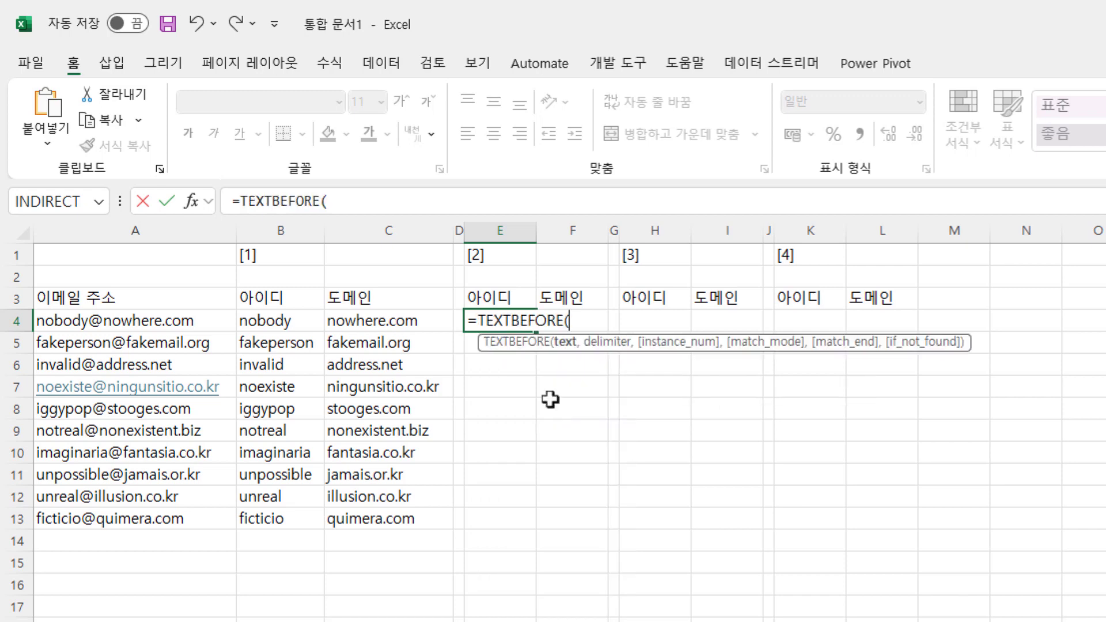
pyautogui.click(173, 321)
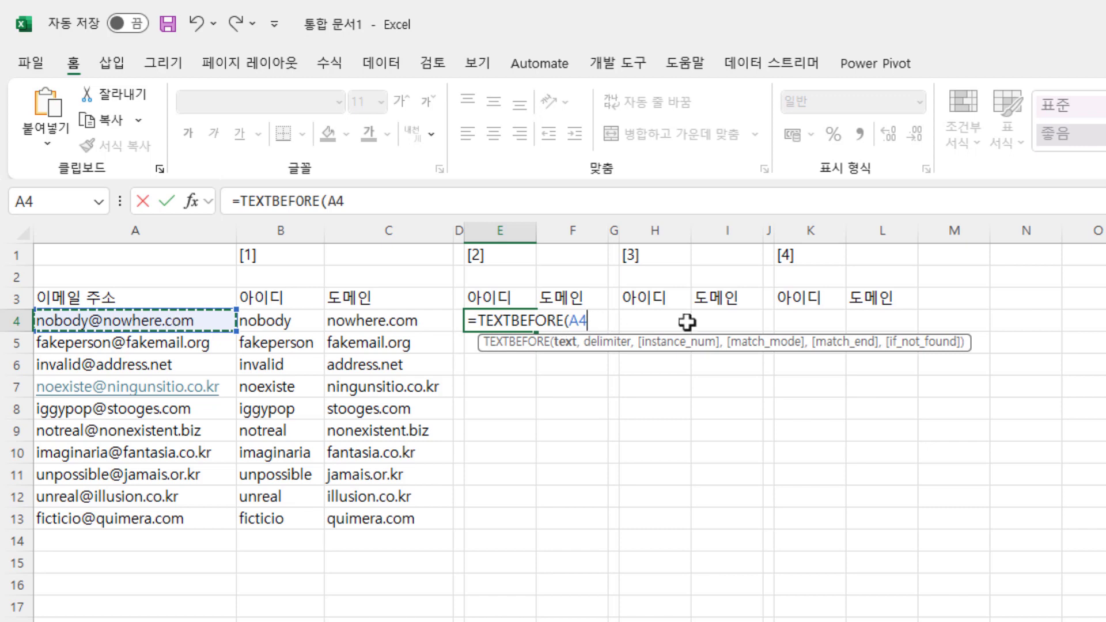
pyautogui.write(',"@')
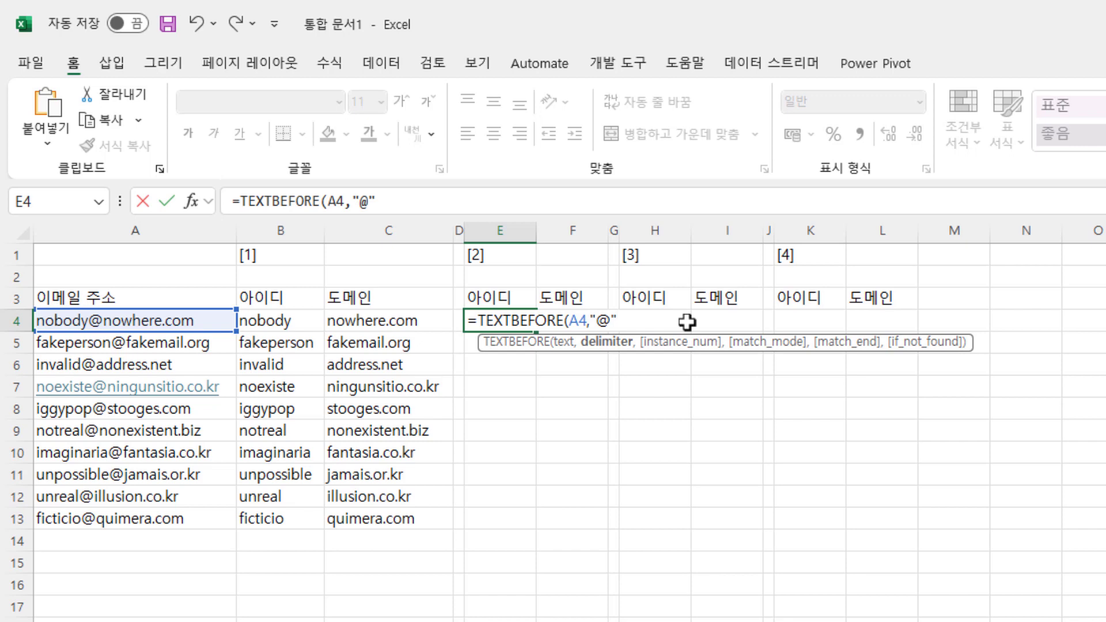
pyautogui.write('")')
pyautogui.press('Return')
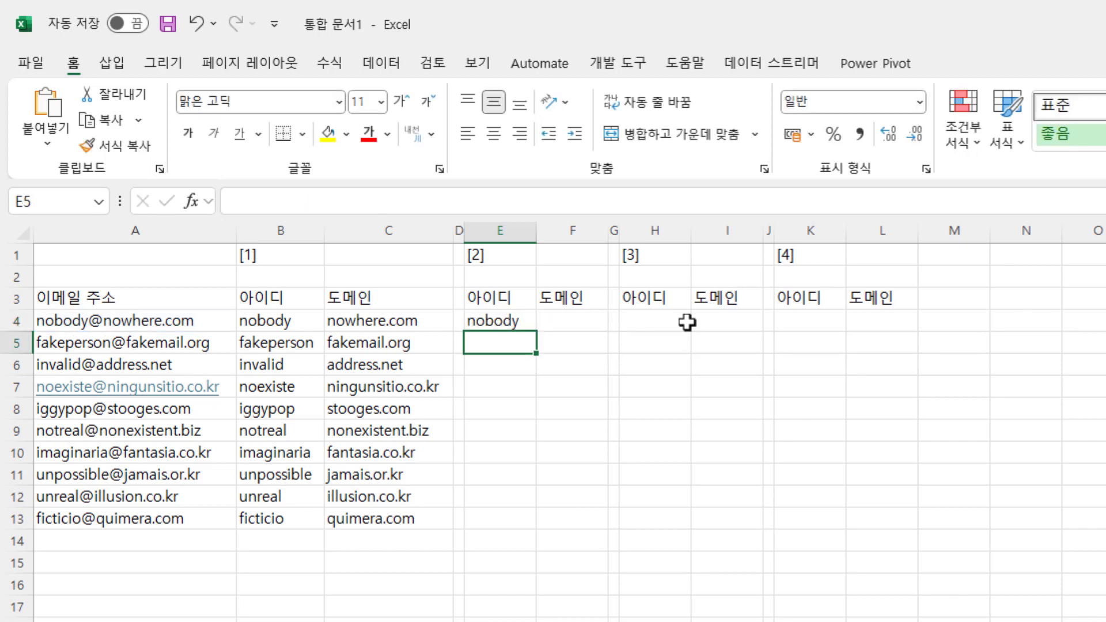
pyautogui.click(526, 325)
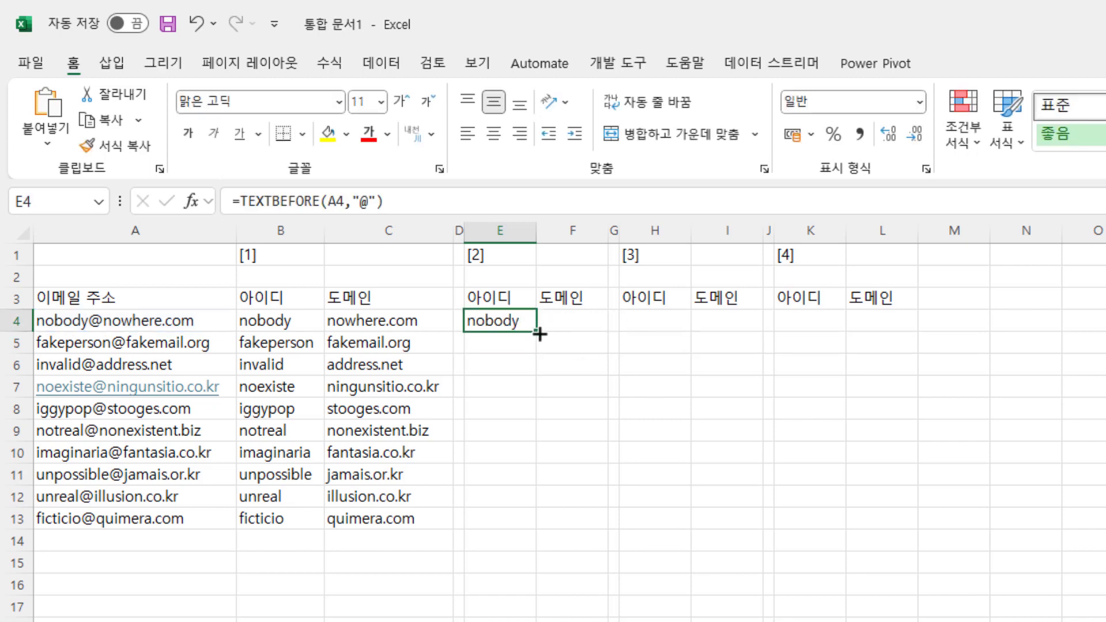
# - Fill the ID formula from E4 down to E13 and autofit column E
pyautogui.moveTo(539, 334); pyautogui.dragTo(536, 526)
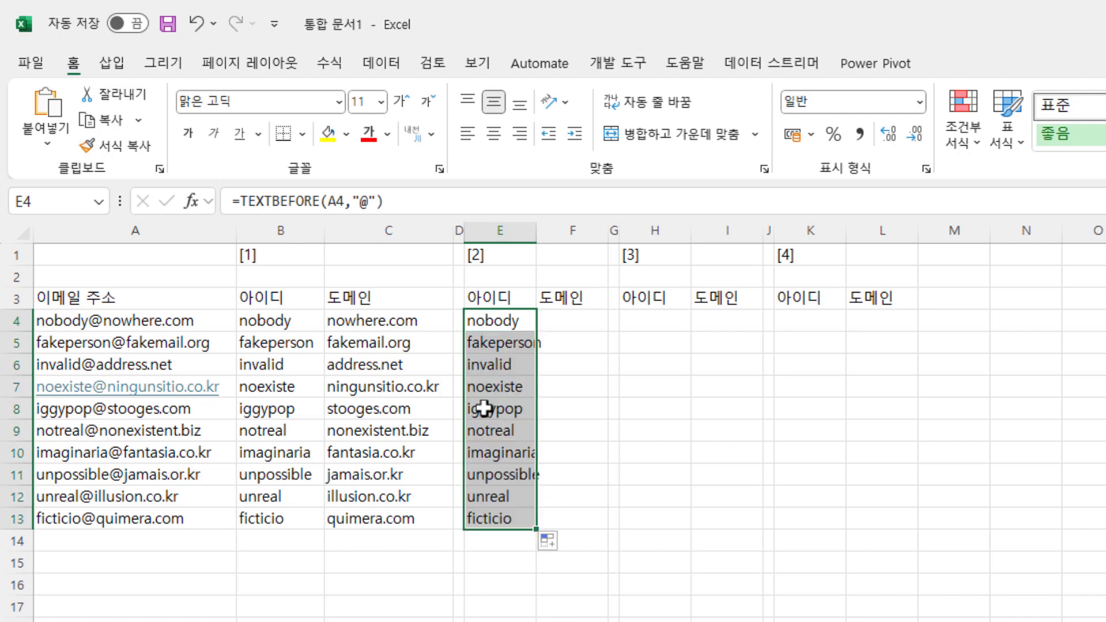
pyautogui.doubleClick(536, 235)
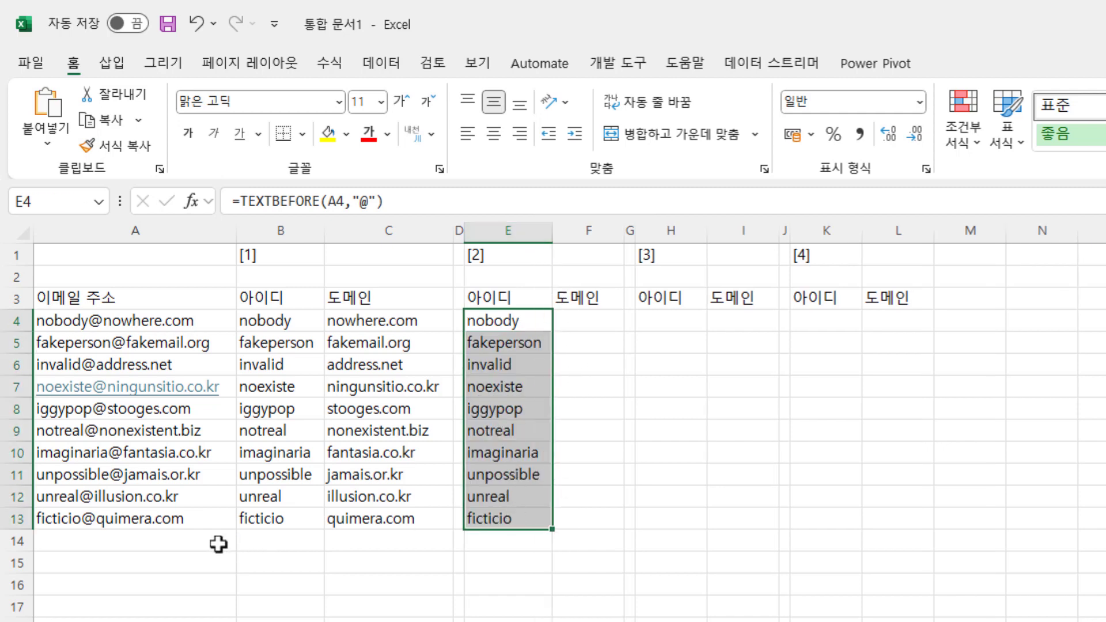
# - Enter the formula =TEXTAFTER(A4,"@") in F4 to extract the domain
pyautogui.click(605, 321)
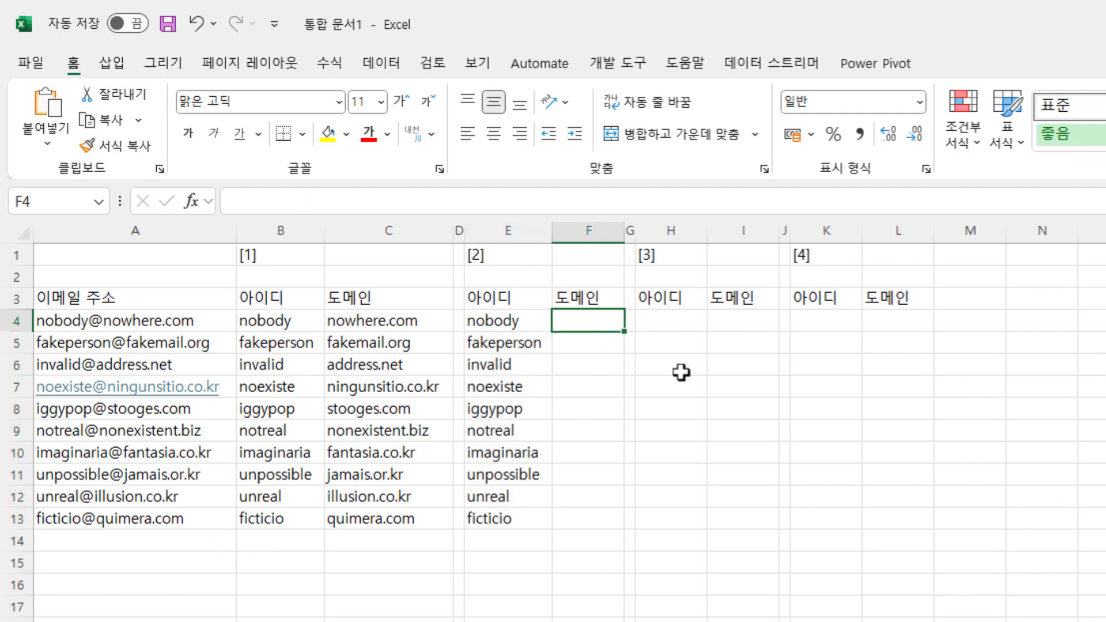
pyautogui.write('=text')
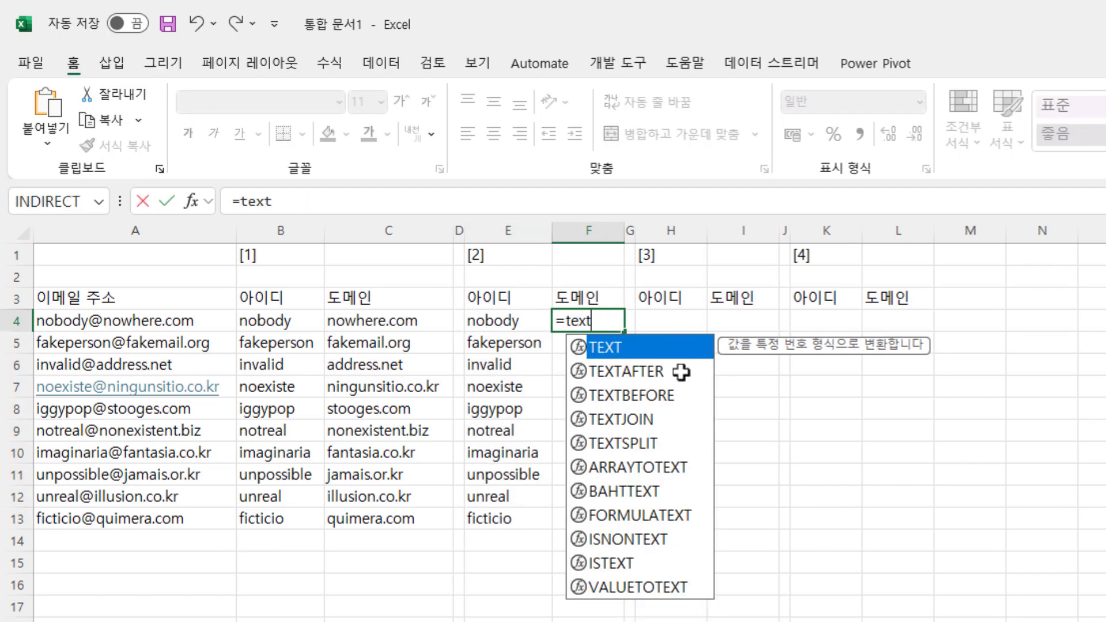
pyautogui.doubleClick(681, 371)
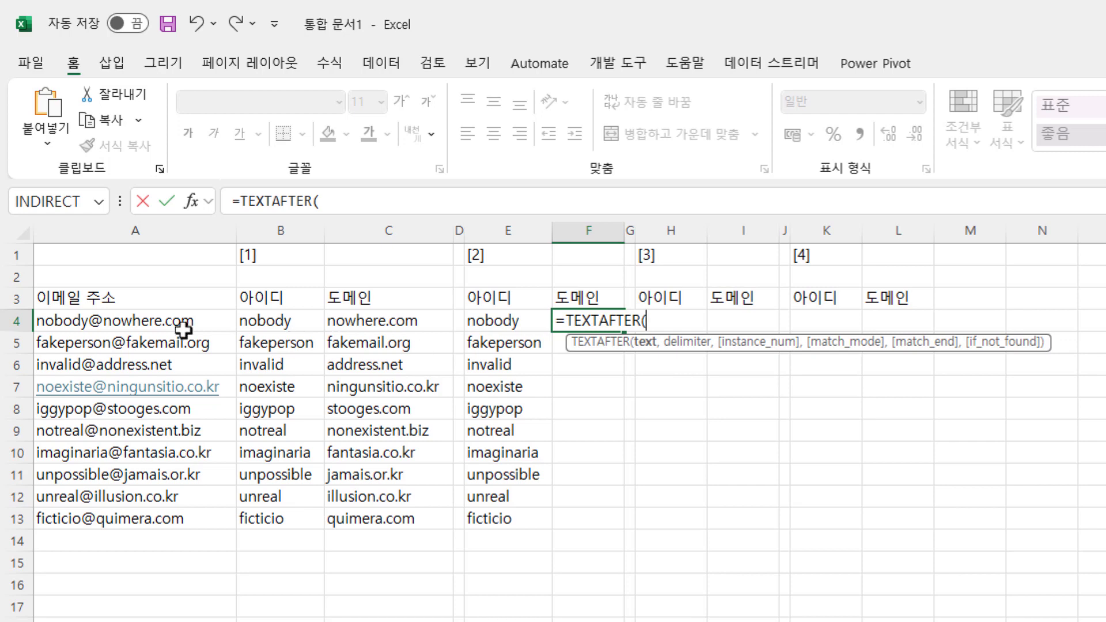
pyautogui.click(158, 318)
pyautogui.write(',')
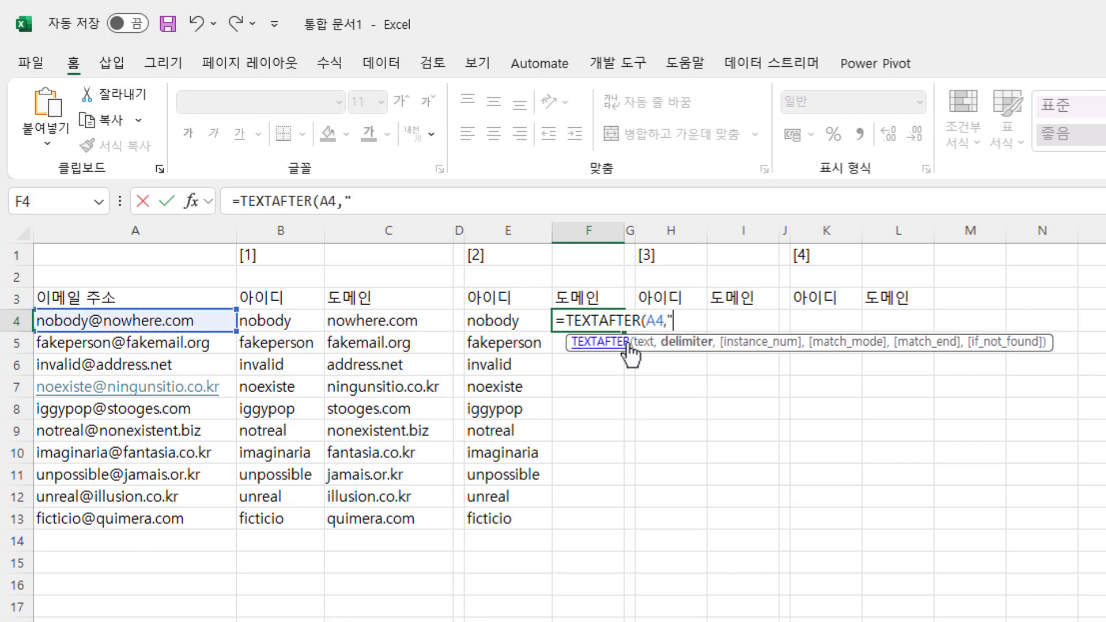
pyautogui.write('"@")')
pyautogui.press('Return')
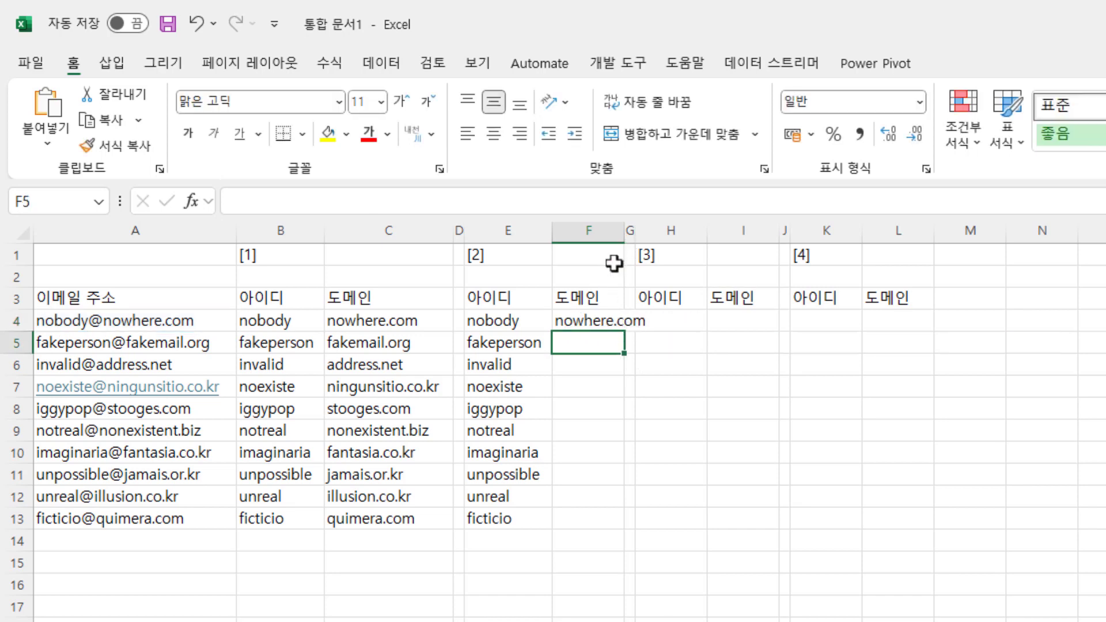
# - Fill the domain formula from F4 down to F13 and autofit column F
pyautogui.click(596, 321)
pyautogui.doubleClick(624, 332)
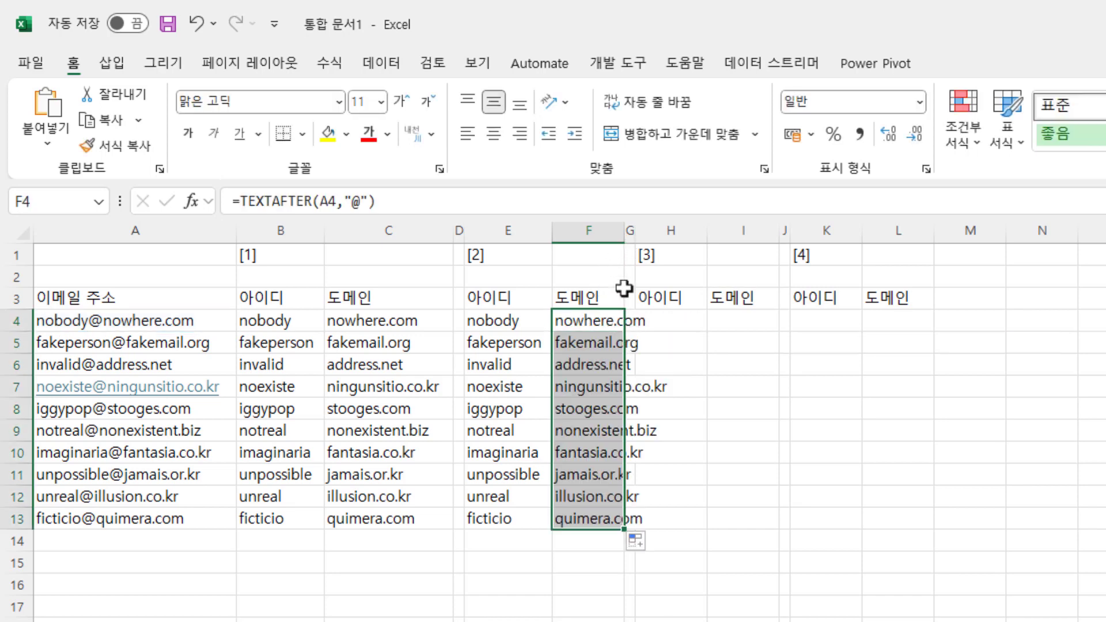
pyautogui.doubleClick(625, 231)
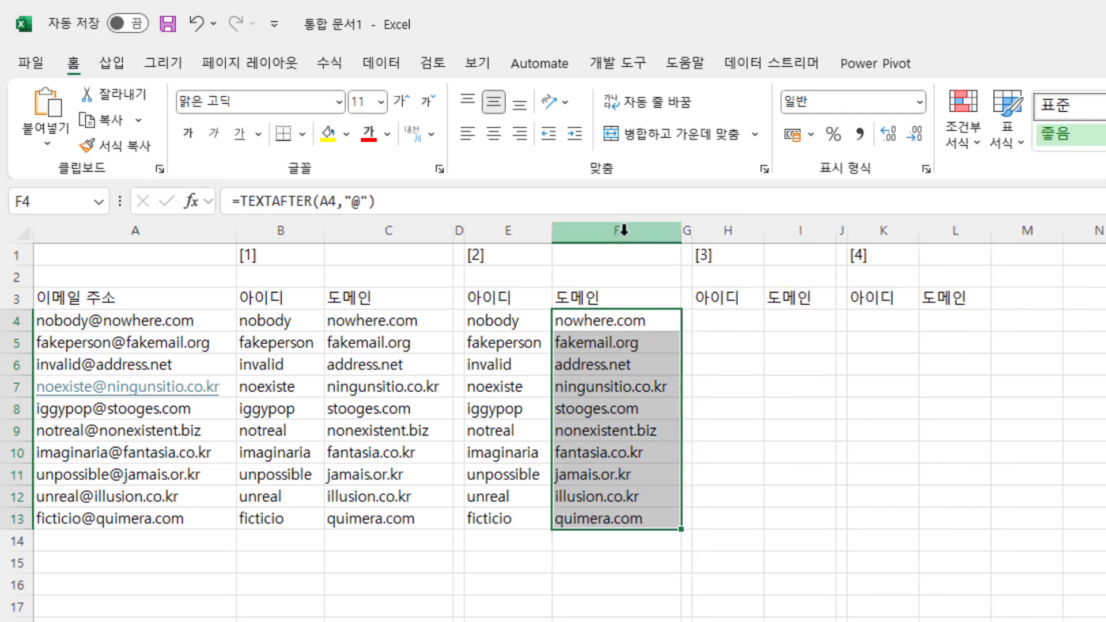
pyautogui.click(618, 447)
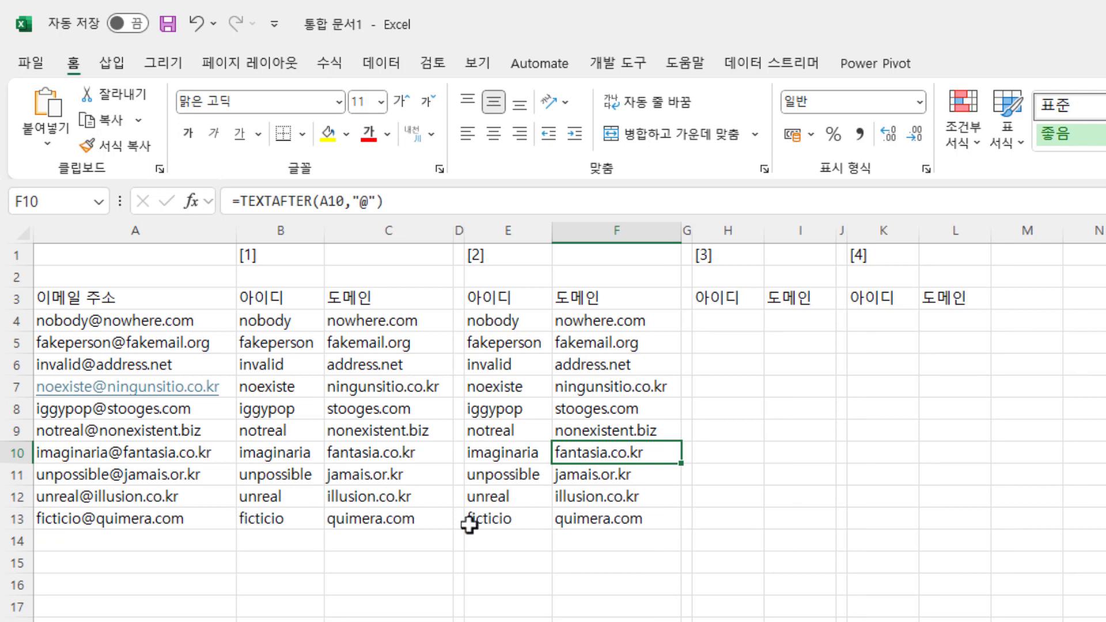
pyautogui.moveTo(279, 540); pyautogui.dragTo(636, 554)
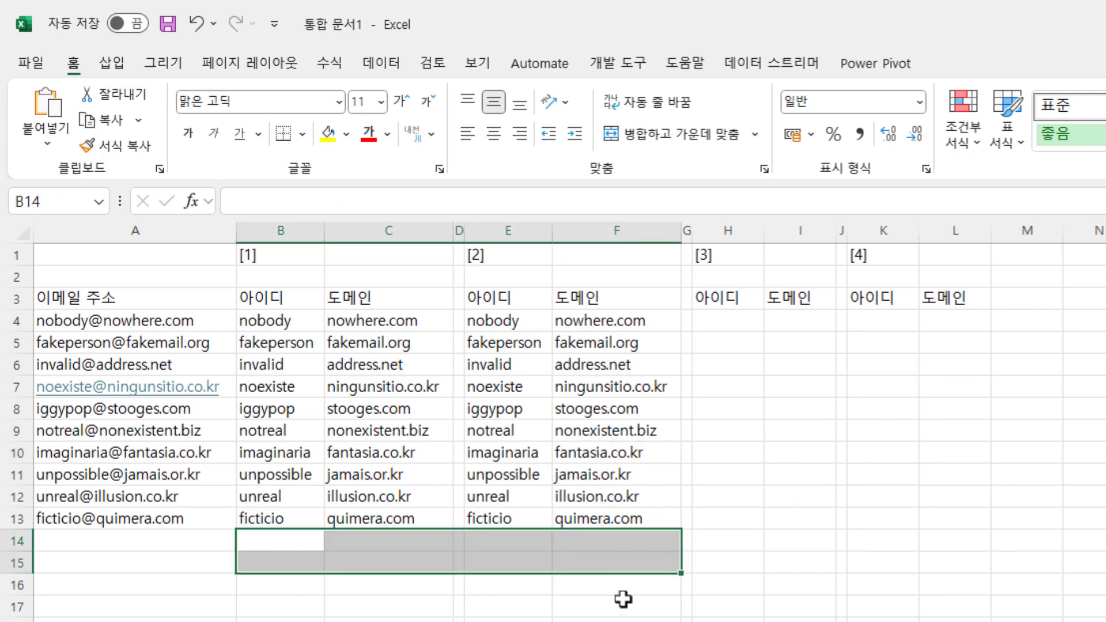
pyautogui.click(624, 621)
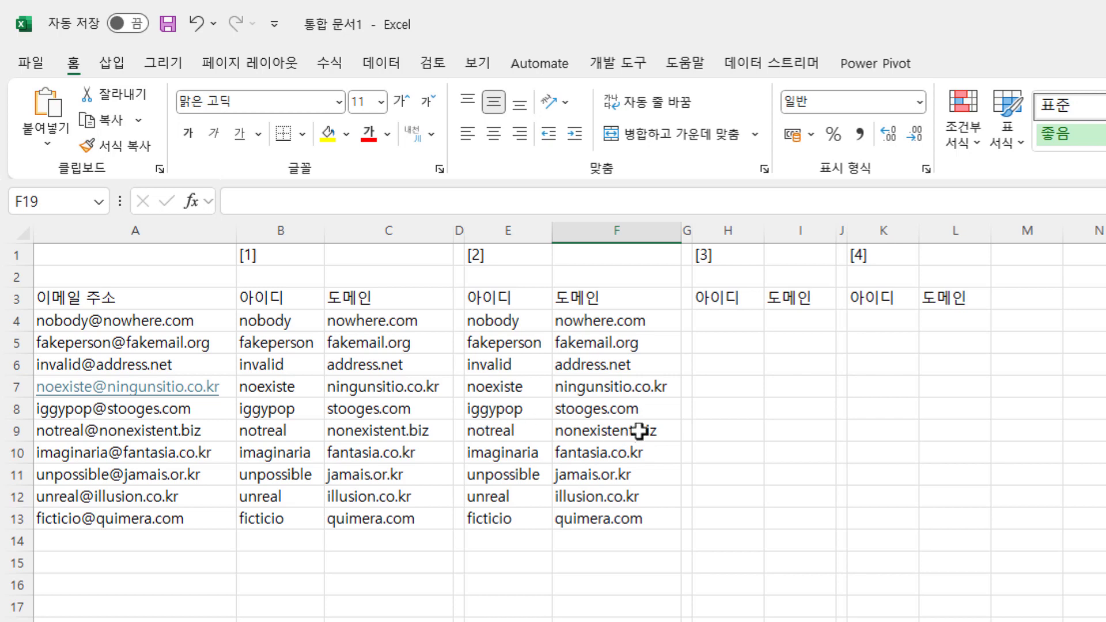
# - Enter the formula =LEFT(A4,FIND("@",A4)-1) in H4 to extract the ID
pyautogui.click(735, 318)
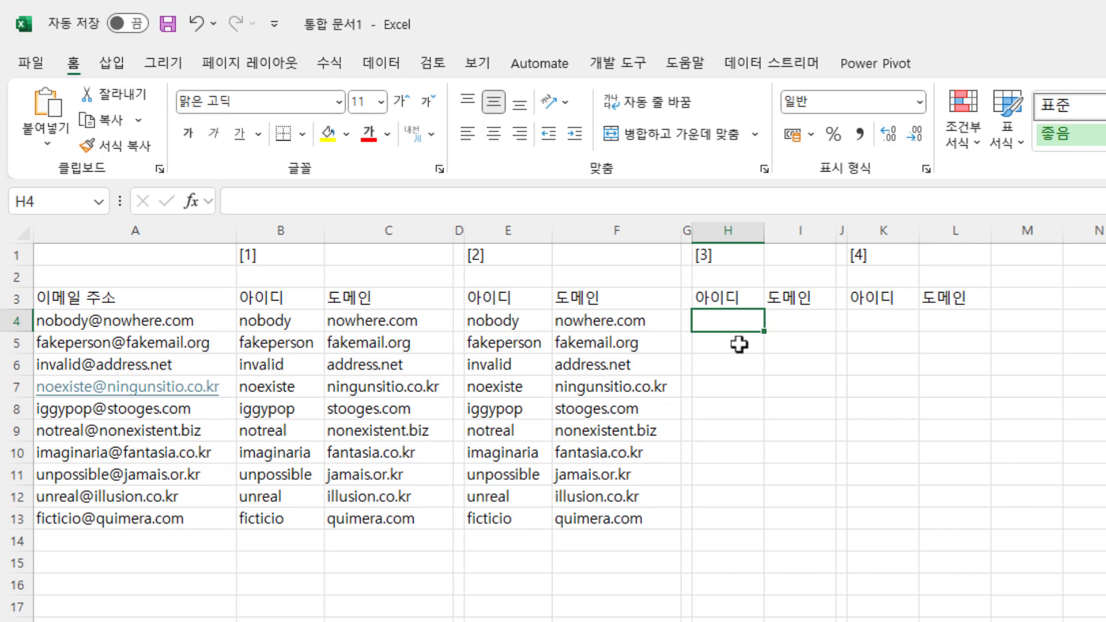
pyautogui.write('=')
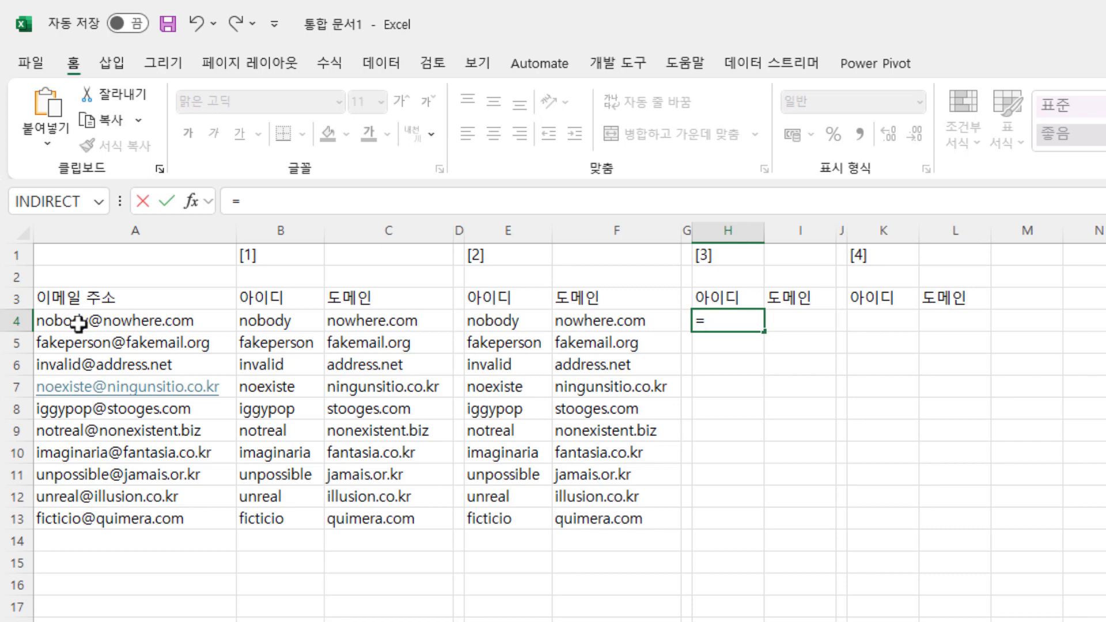
pyautogui.write('left(')
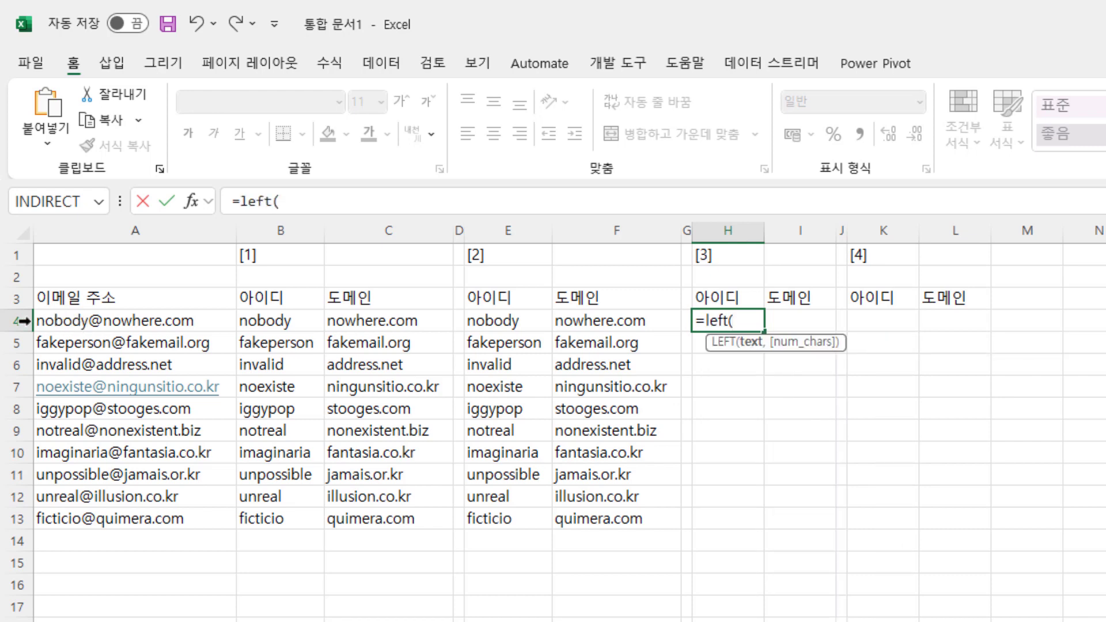
pyautogui.click(78, 324)
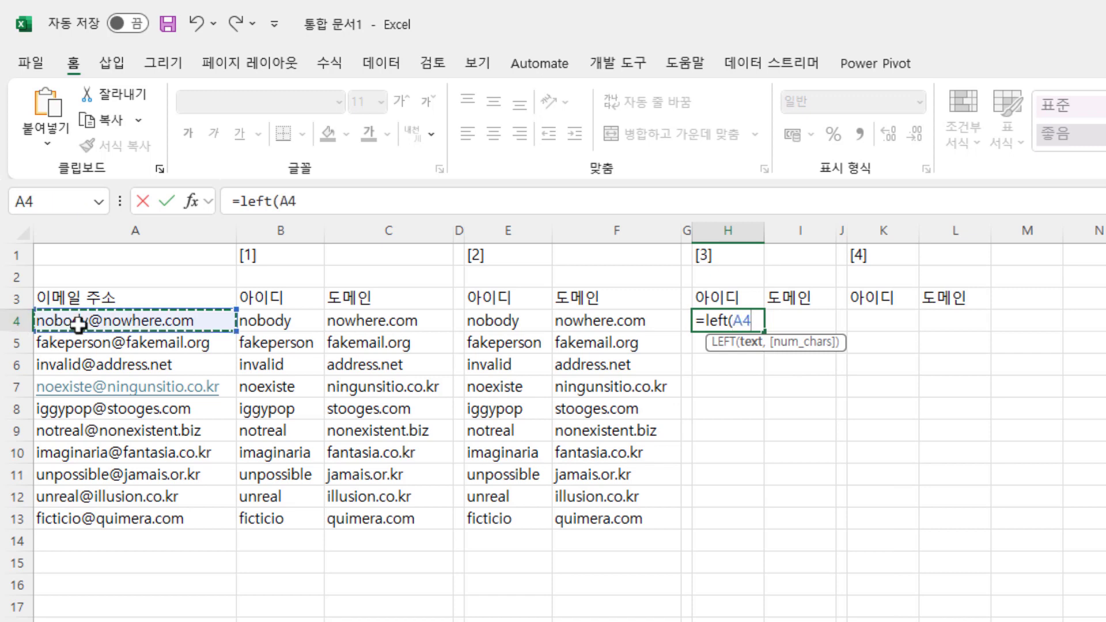
pyautogui.write(',f')
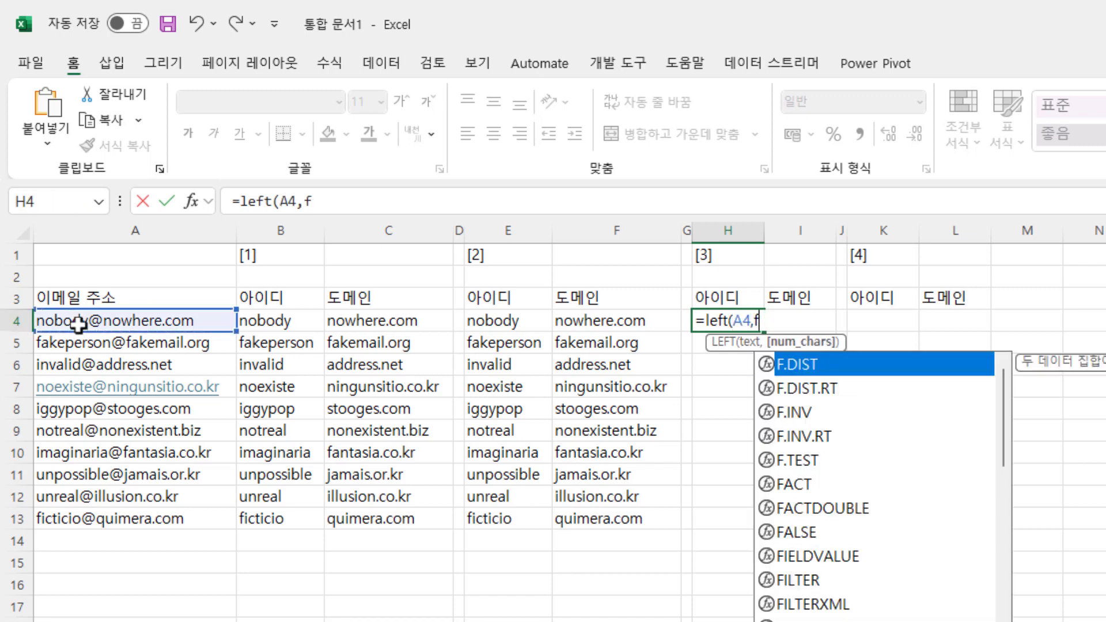
pyautogui.write('ind("@')
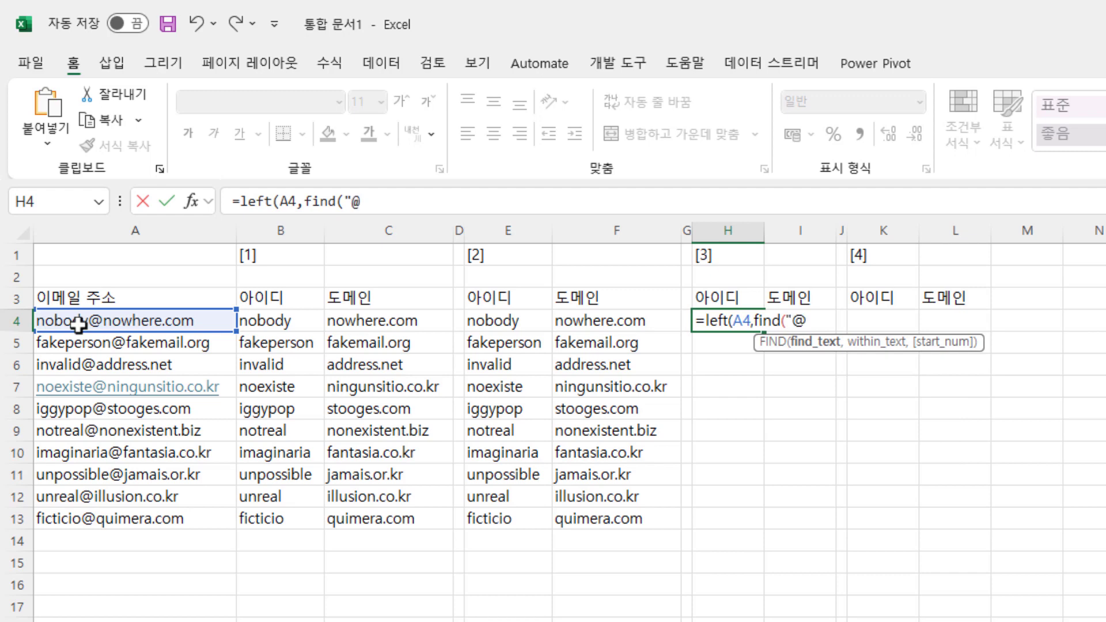
pyautogui.write('",')
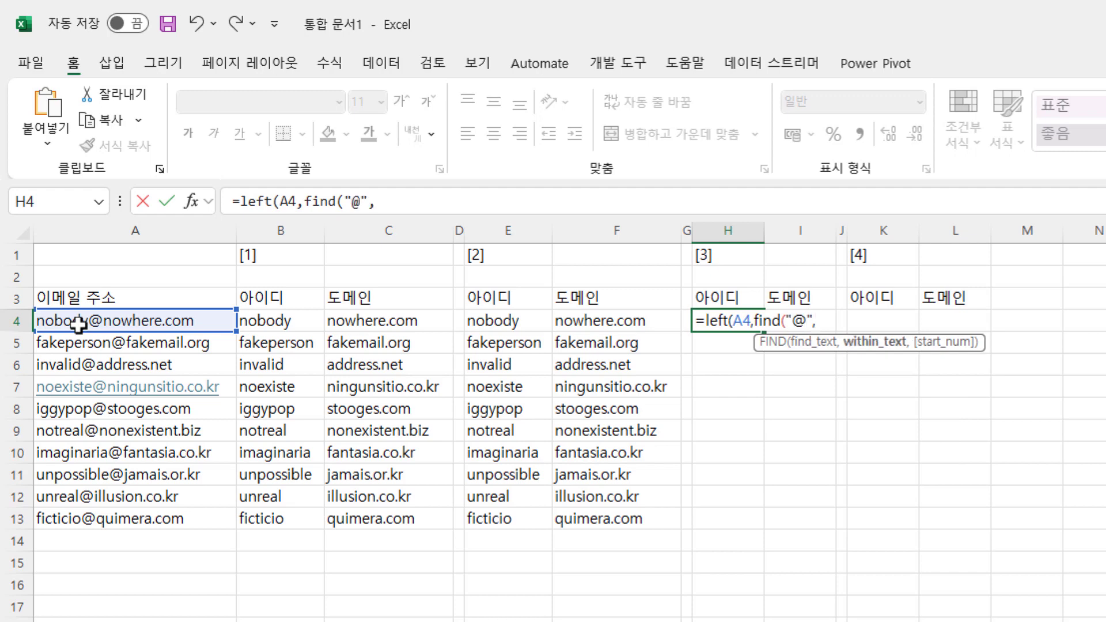
pyautogui.click(74, 321)
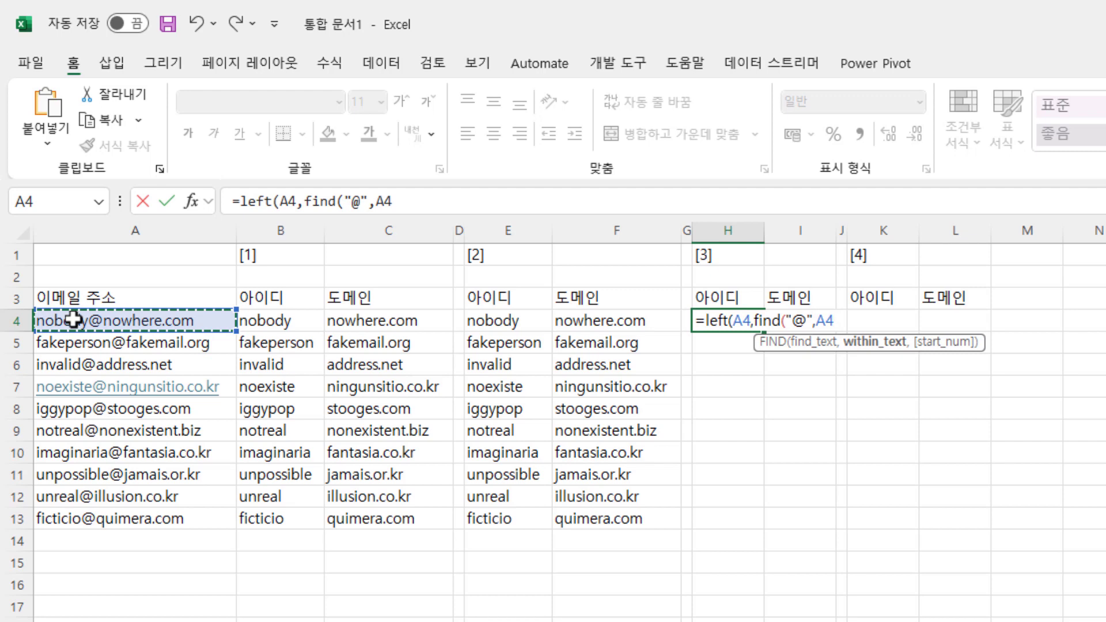
pyautogui.write(')-1')
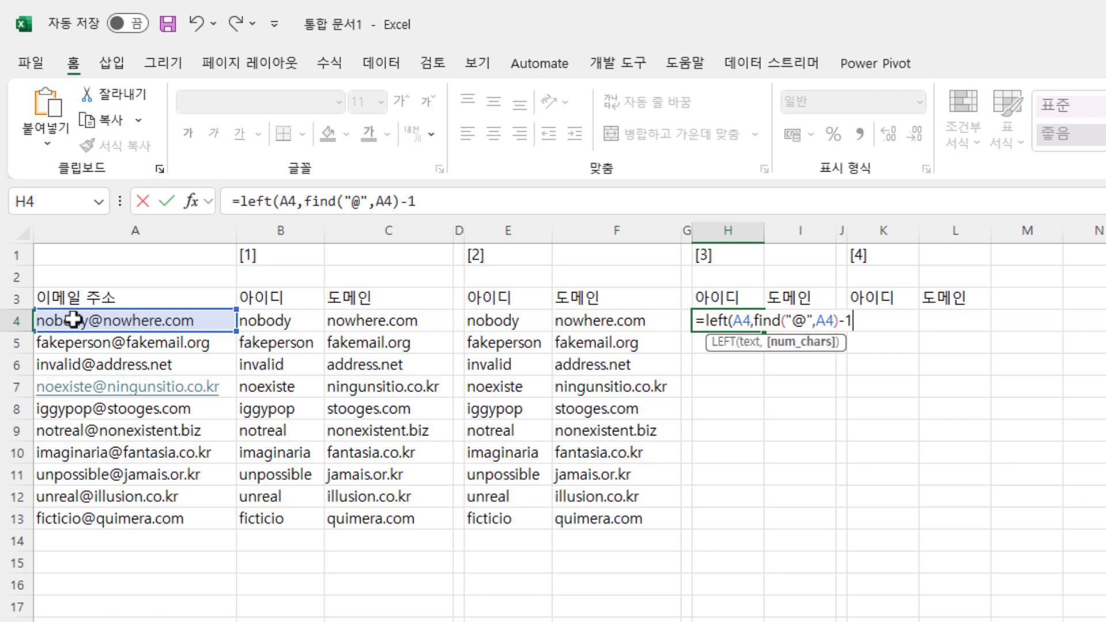
pyautogui.press('Return')
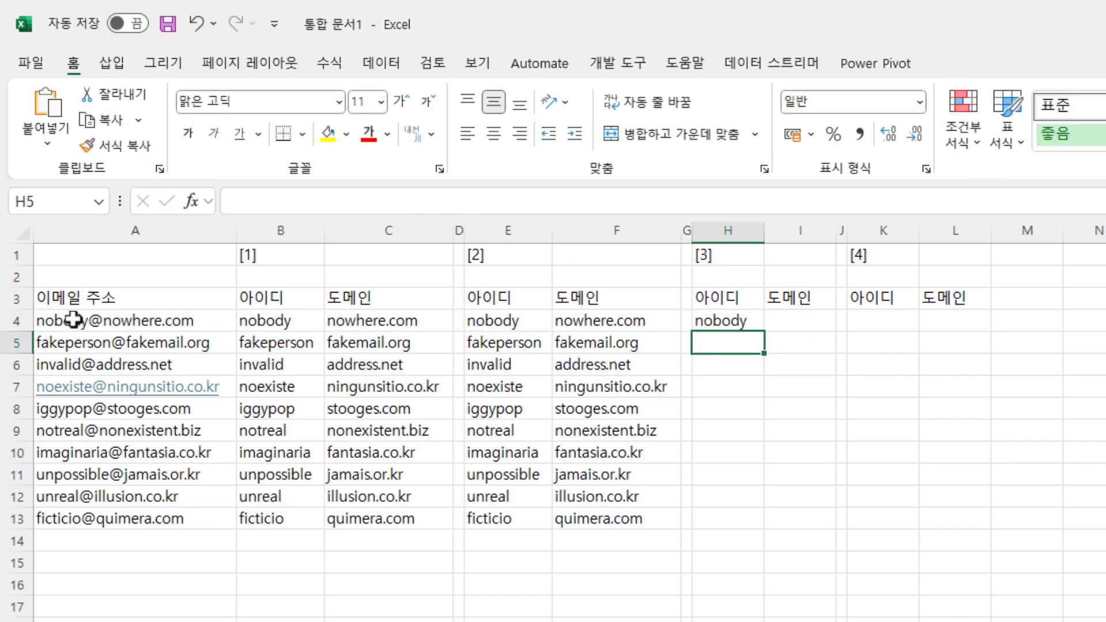
# - Fill the LEFT formula from H4 down to H13 and autofit column H
pyautogui.click(732, 320)
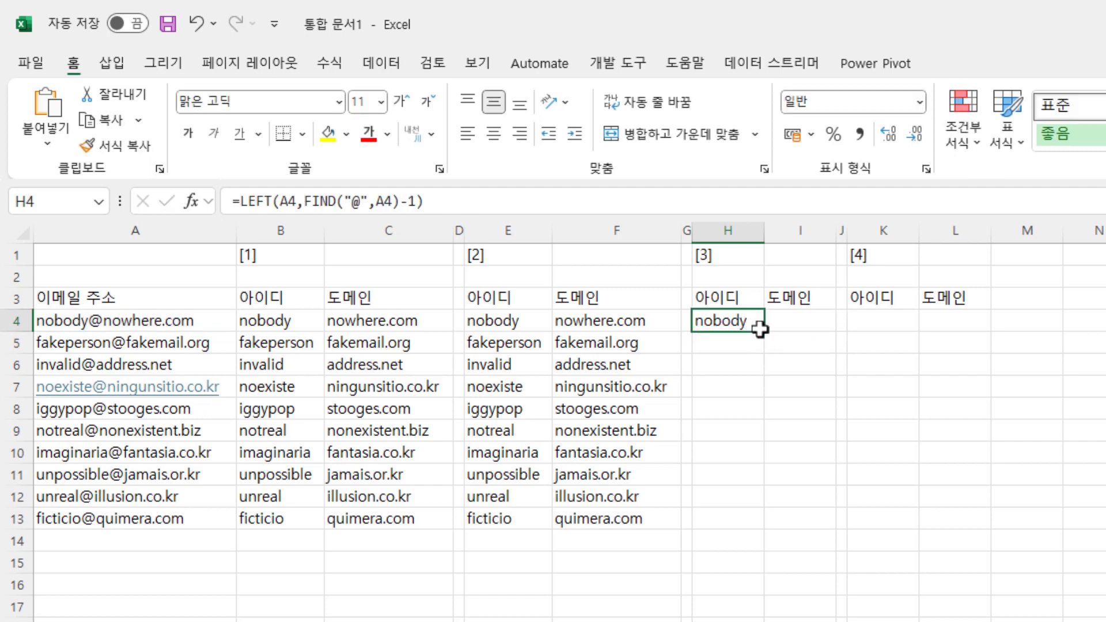
pyautogui.moveTo(764, 331); pyautogui.dragTo(744, 525)
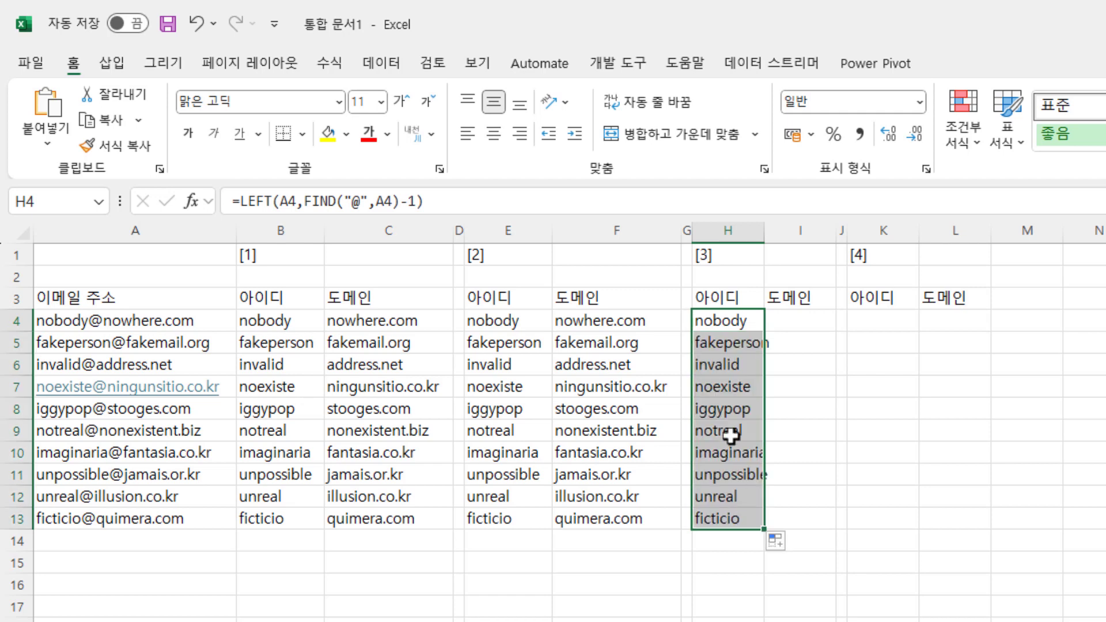
pyautogui.doubleClick(764, 230)
pyautogui.click(803, 414)
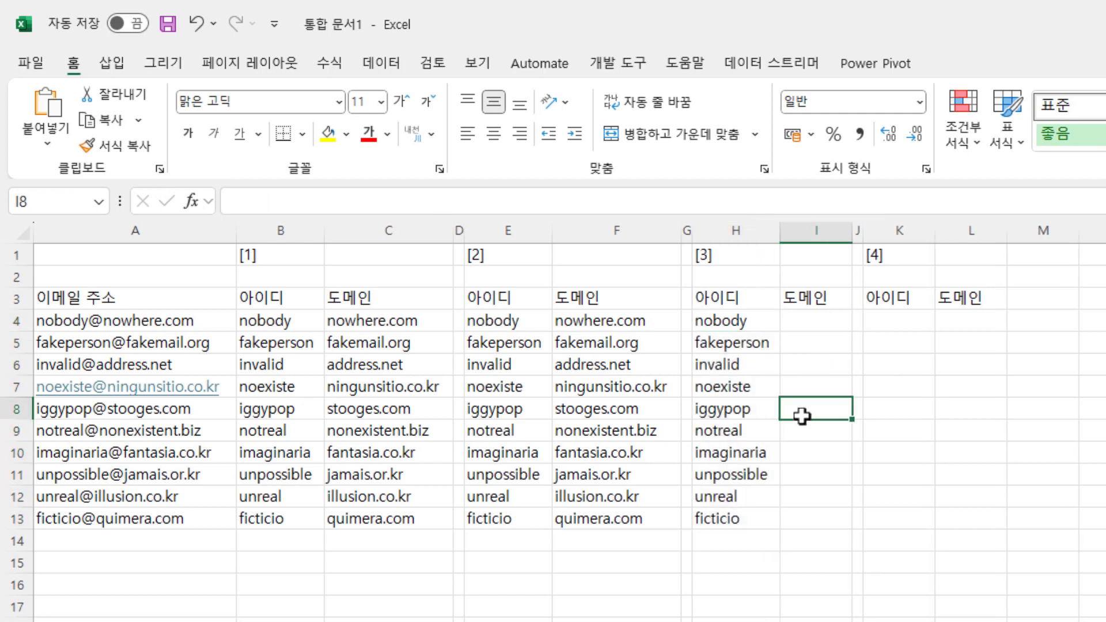
pyautogui.click(771, 518)
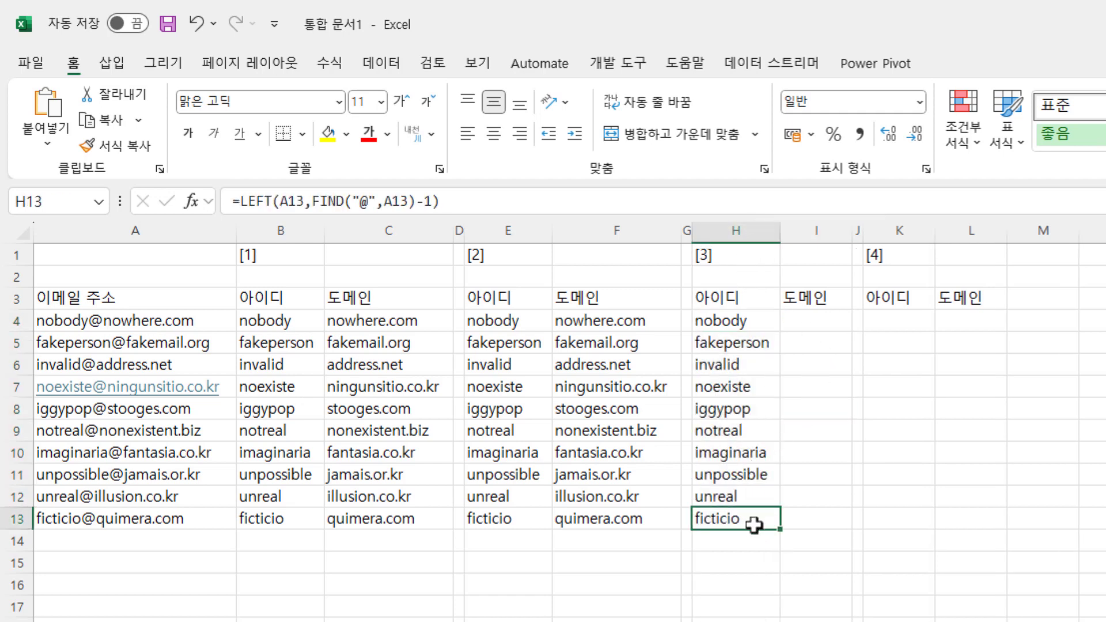
pyautogui.moveTo(744, 522); pyautogui.dragTo(744, 320)
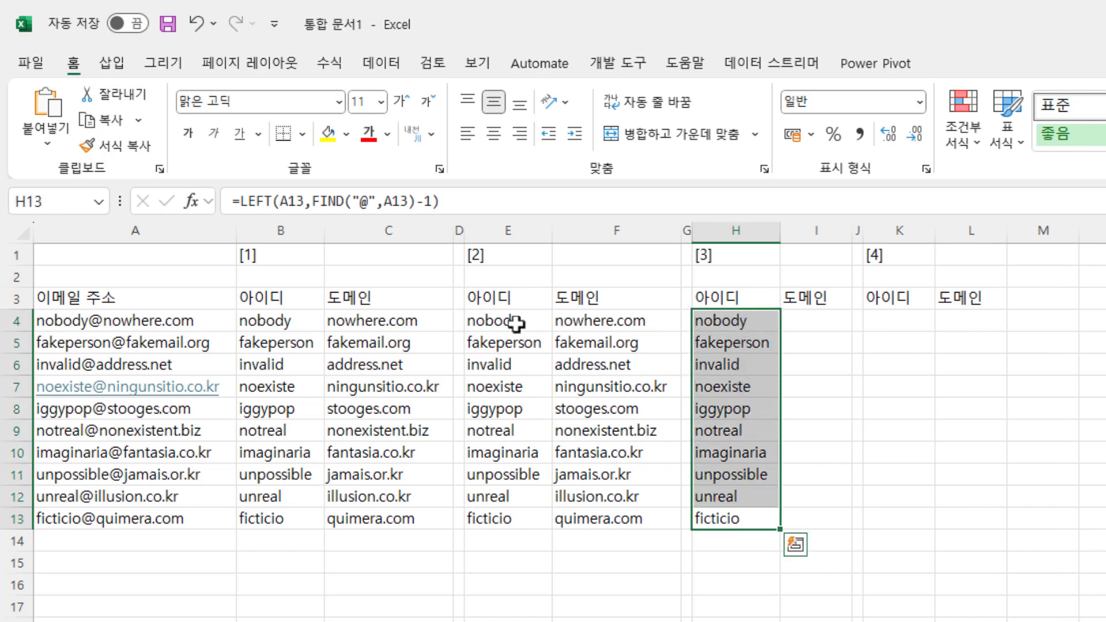
pyautogui.moveTo(516, 323); pyautogui.dragTo(570, 521)
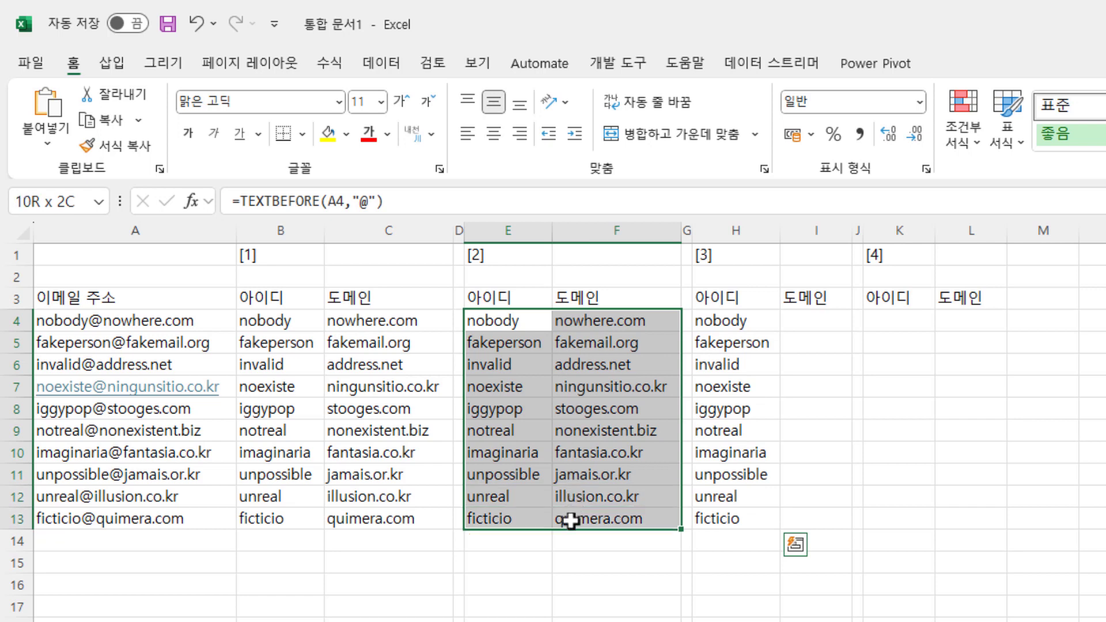
pyautogui.moveTo(570, 522); pyautogui.dragTo(570, 522)
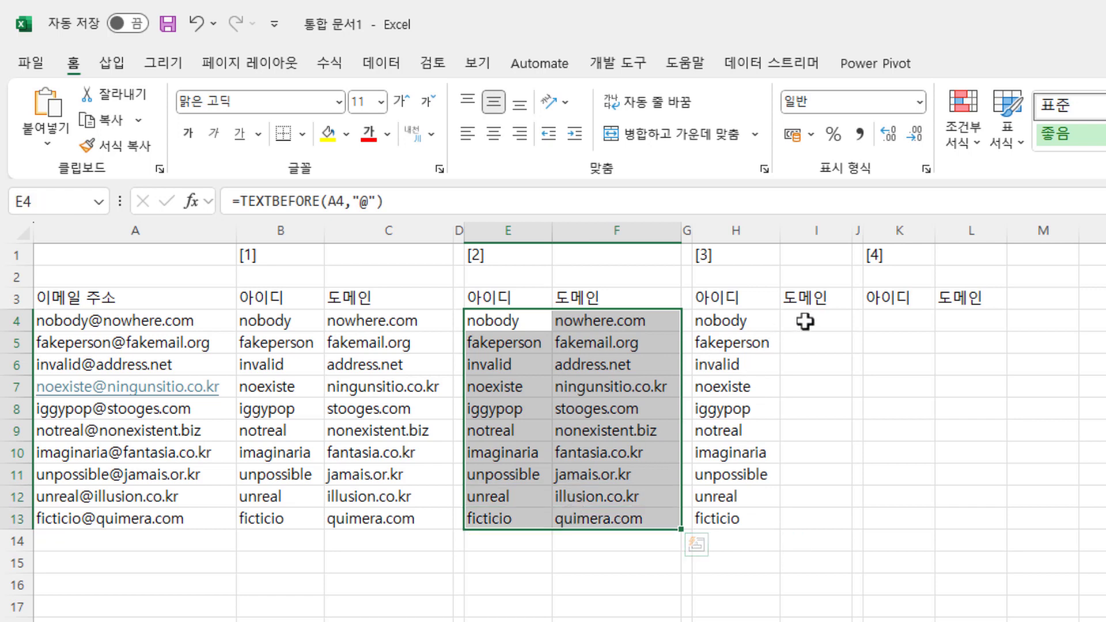
# - Compose the domain formula =RIGHT(A4,LEN(A4)-FIND("@")) in I4 and try to commit it
pyautogui.click(815, 321)
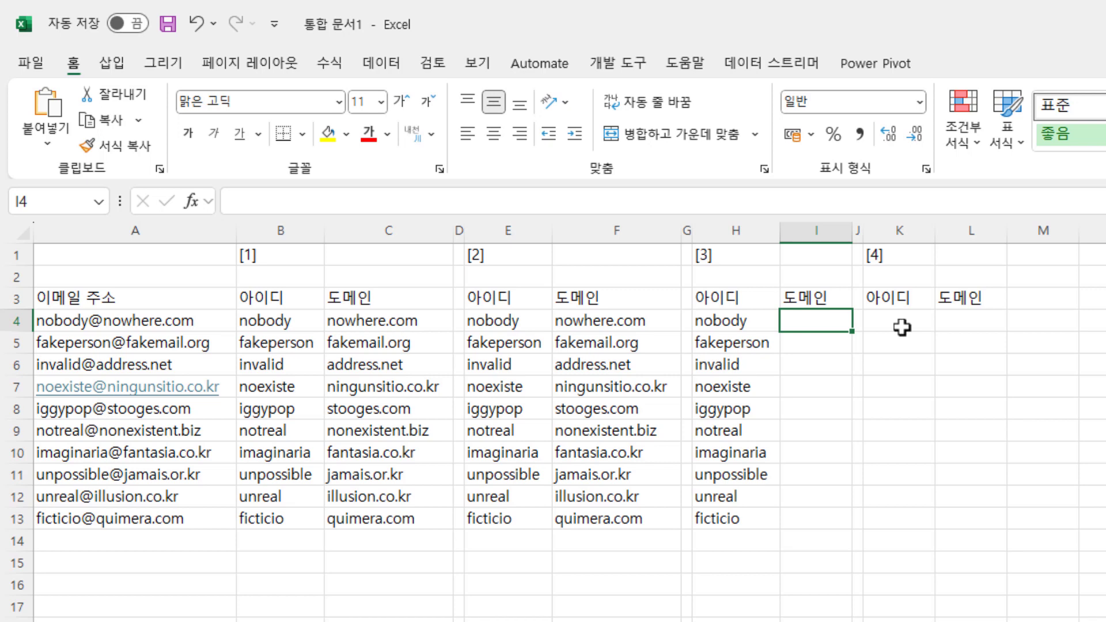
pyautogui.write('=ri')
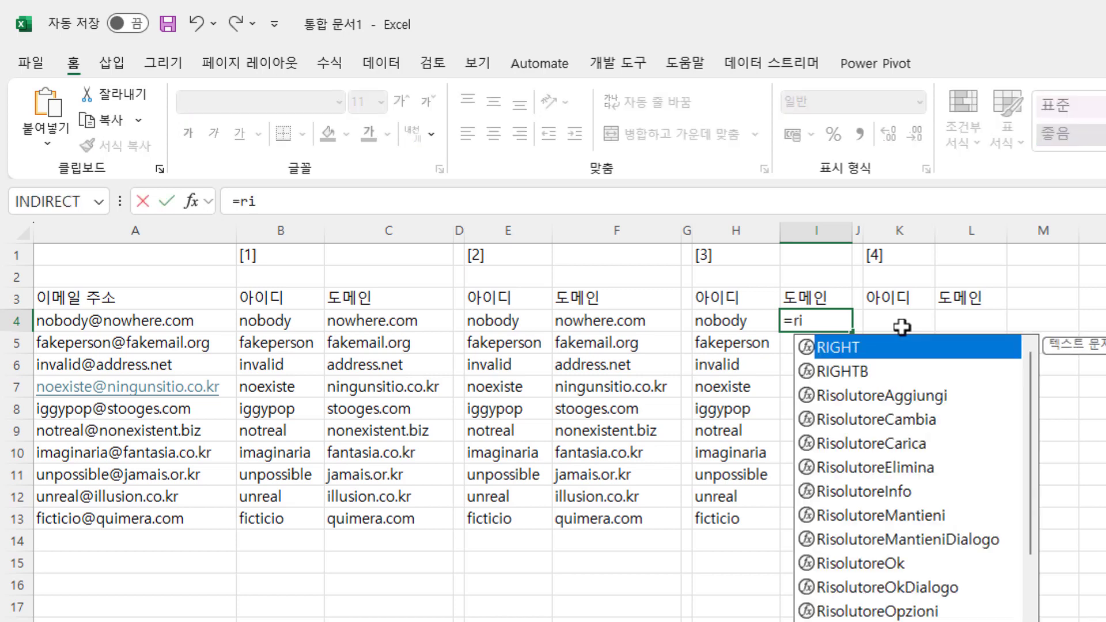
pyautogui.write('ght')
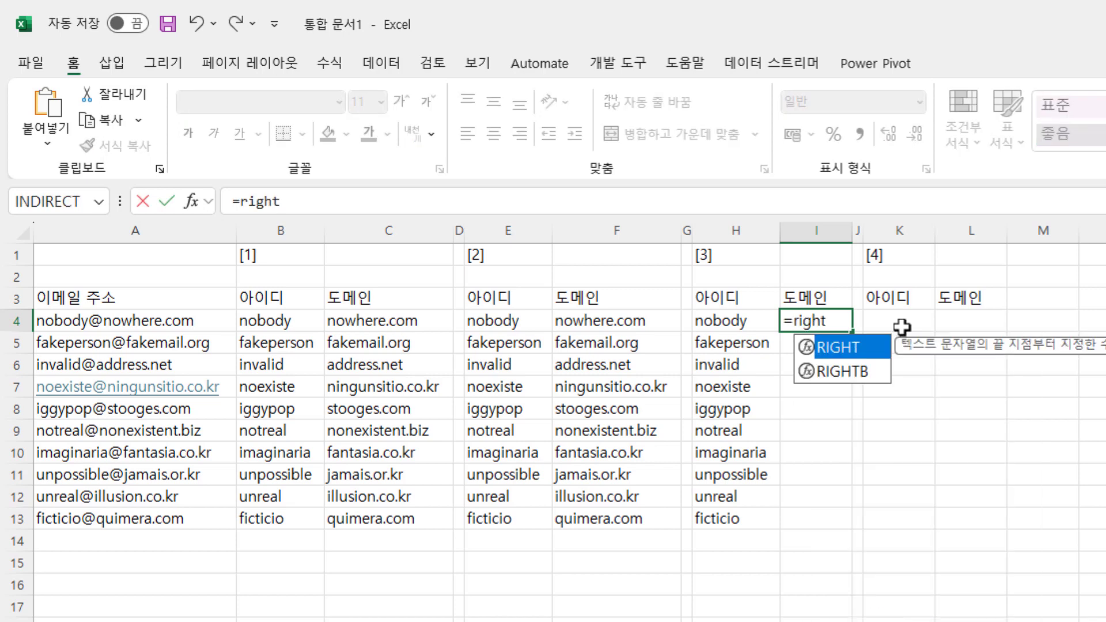
pyautogui.write('(')
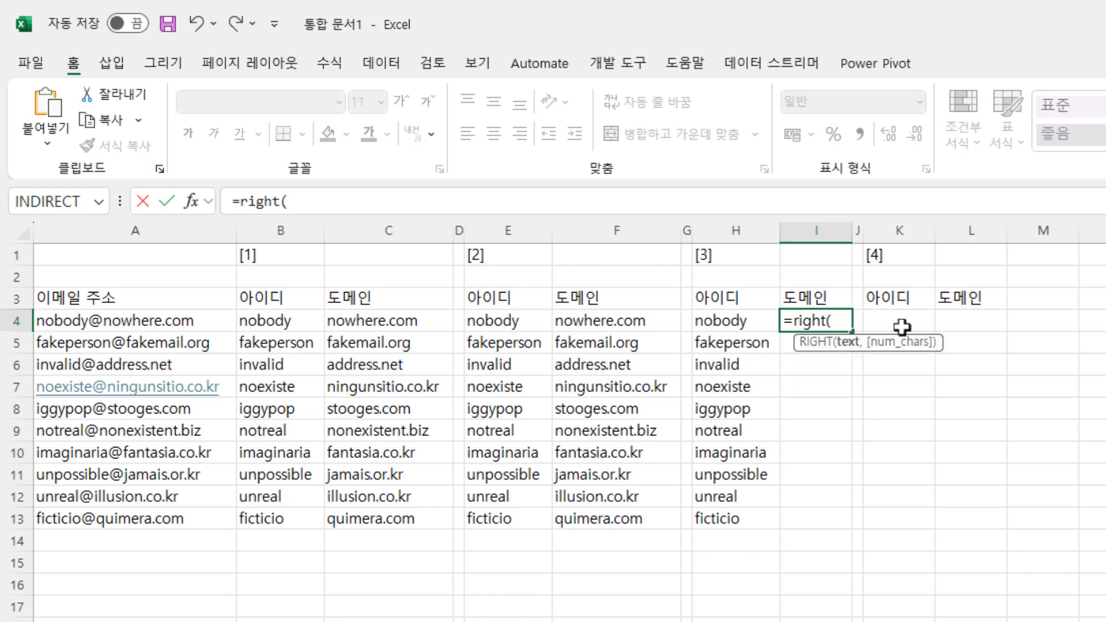
pyautogui.click(185, 324)
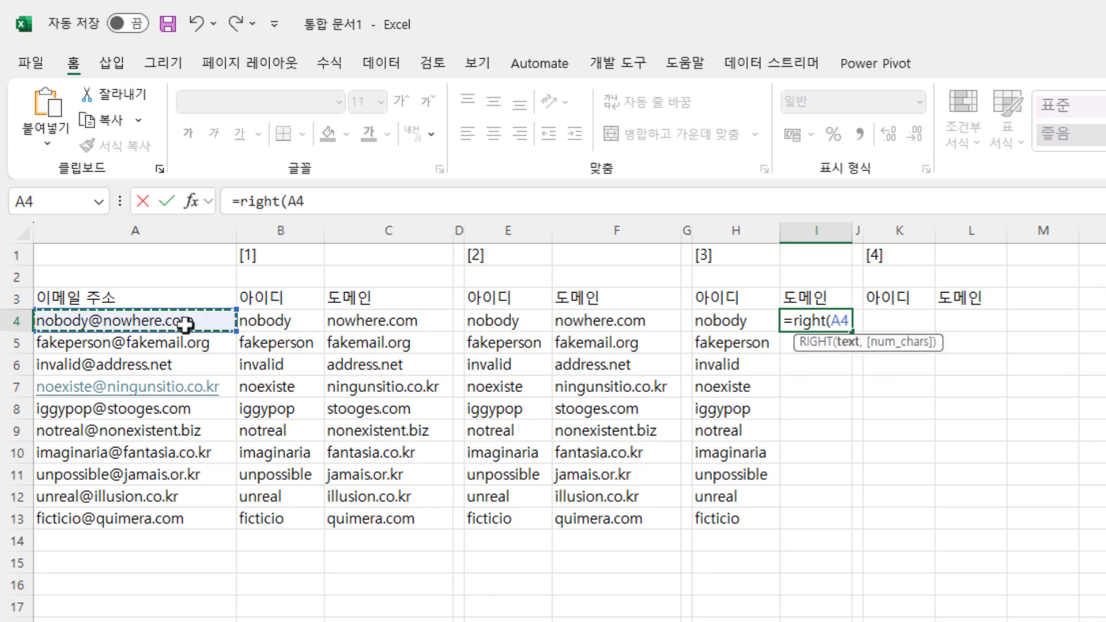
pyautogui.write(',')
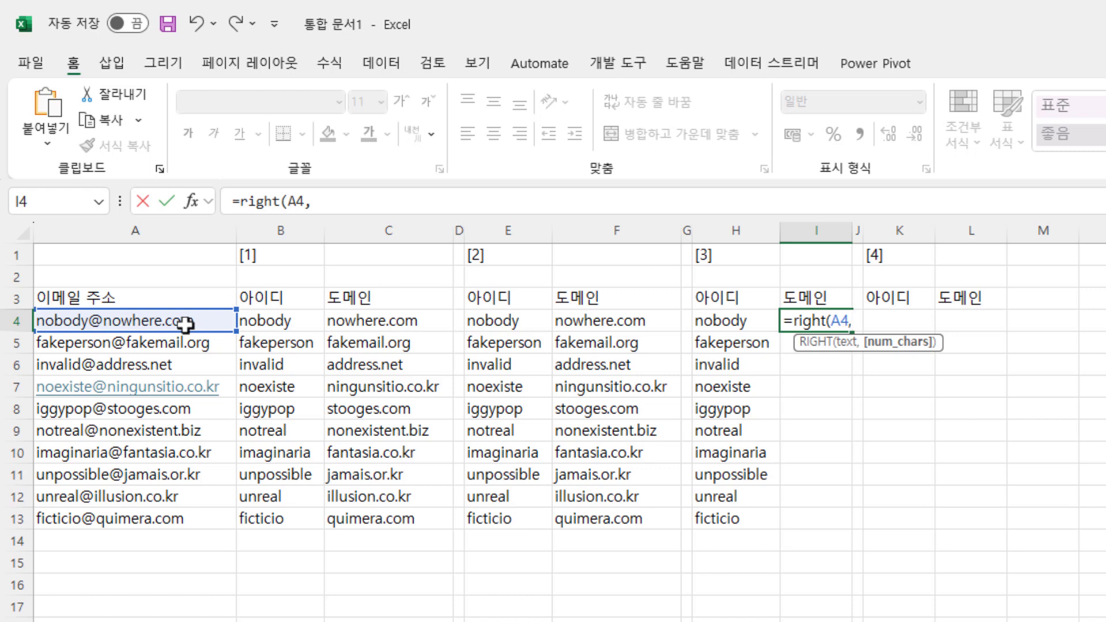
pyautogui.write('l')
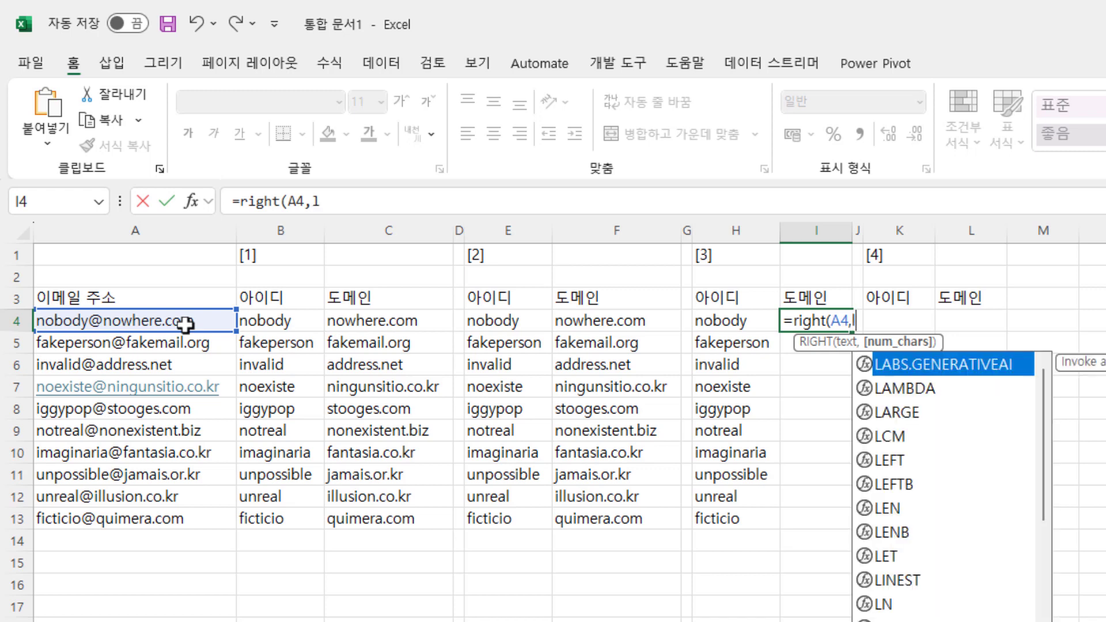
pyautogui.write('en')
pyautogui.write('(a')
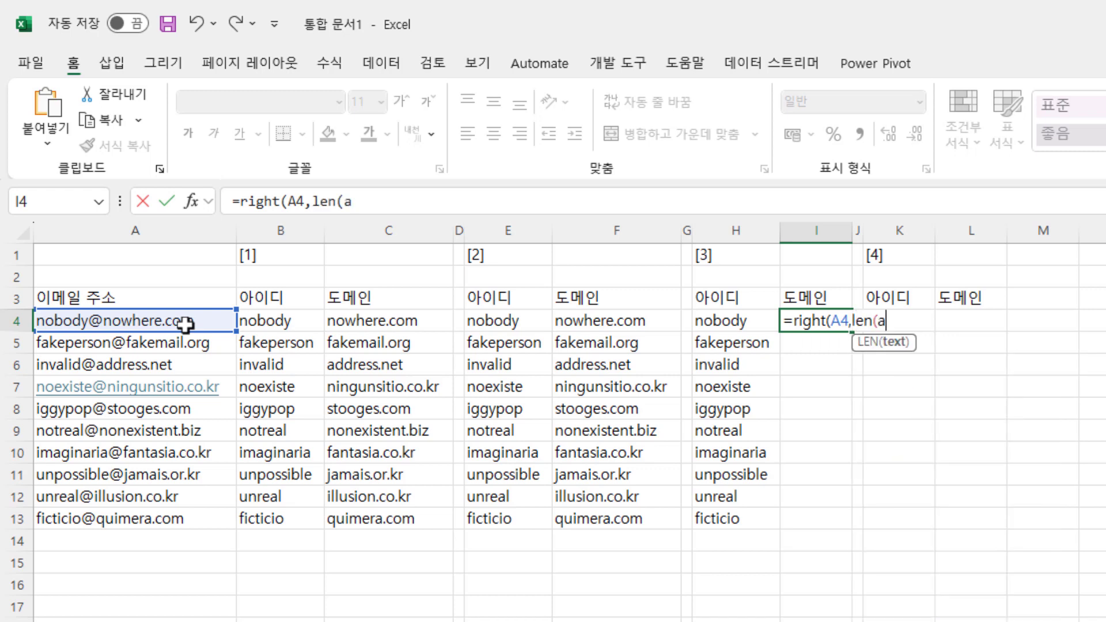
pyautogui.write('4)--')
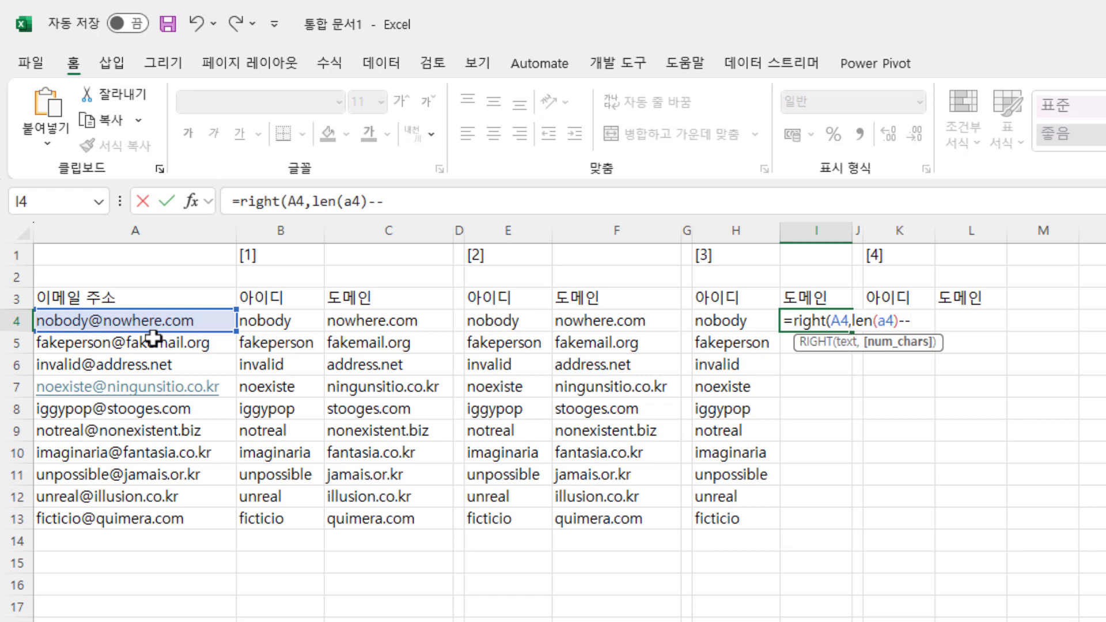
pyautogui.write('fin')
pyautogui.press('BackSpace')
pyautogui.press('BackSpace')
pyautogui.press('BackSpace')
pyautogui.press('BackSpace')
pyautogui.write('find(')
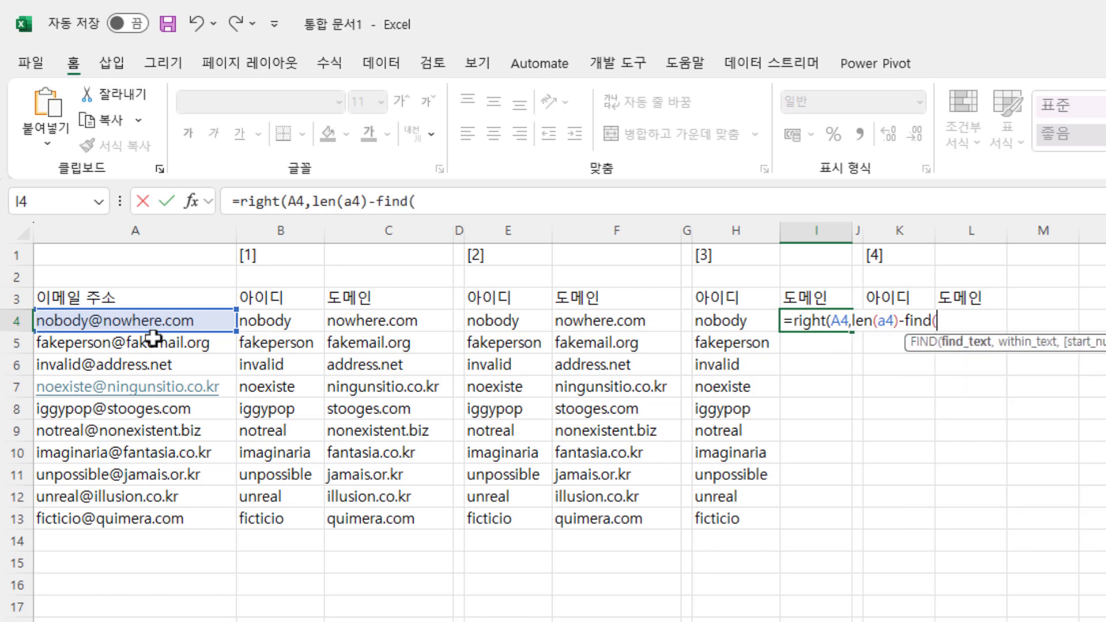
pyautogui.write('"@")')
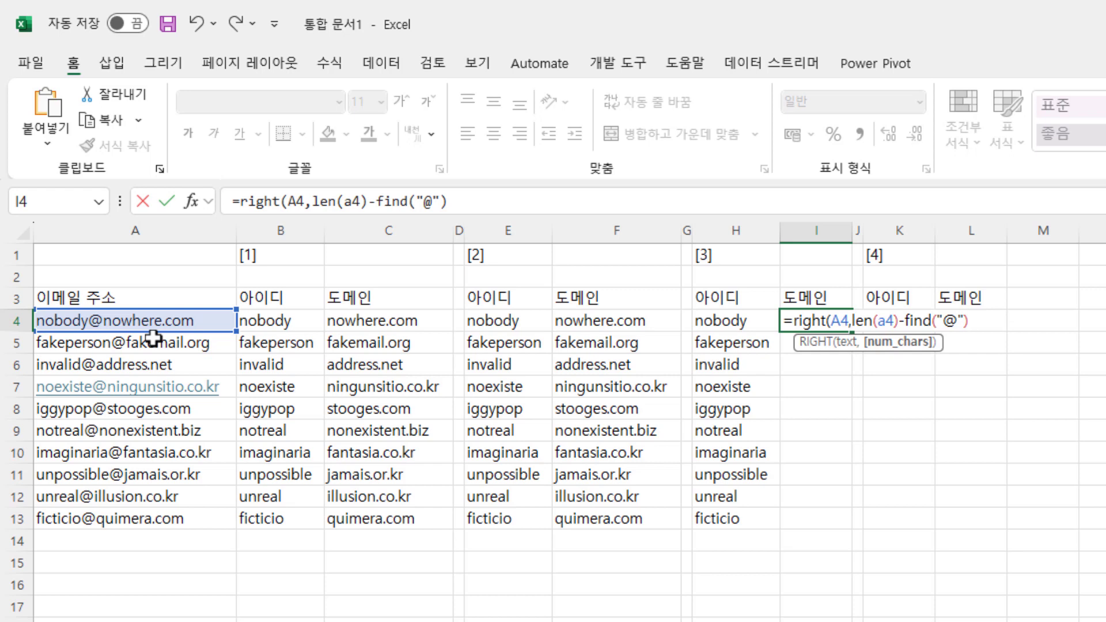
pyautogui.write('))')
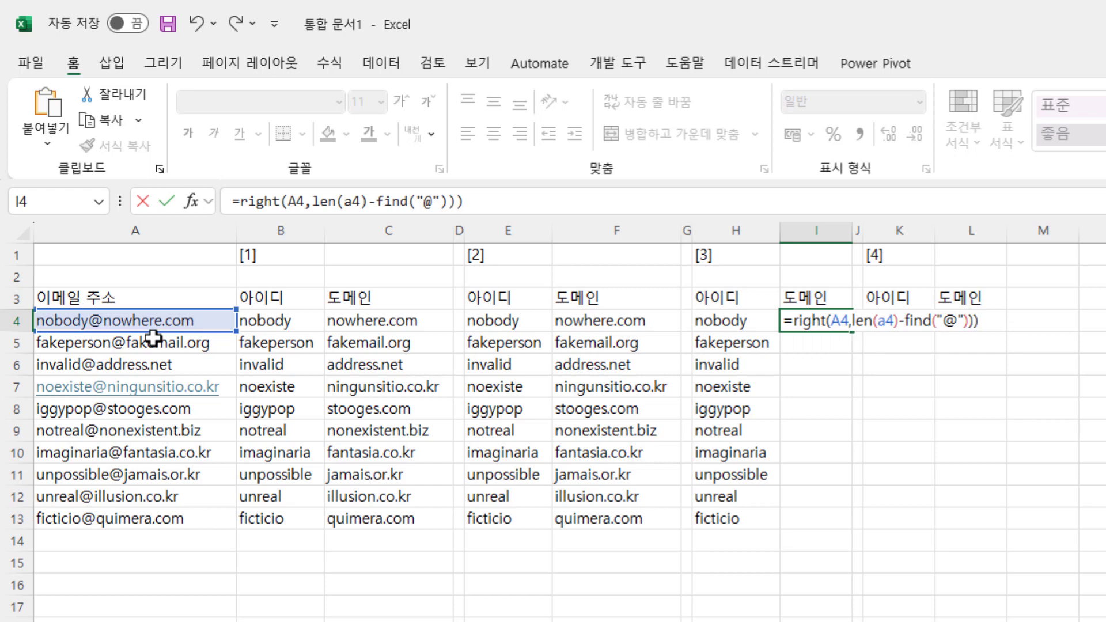
pyautogui.press('Return')
pyautogui.press('Return')
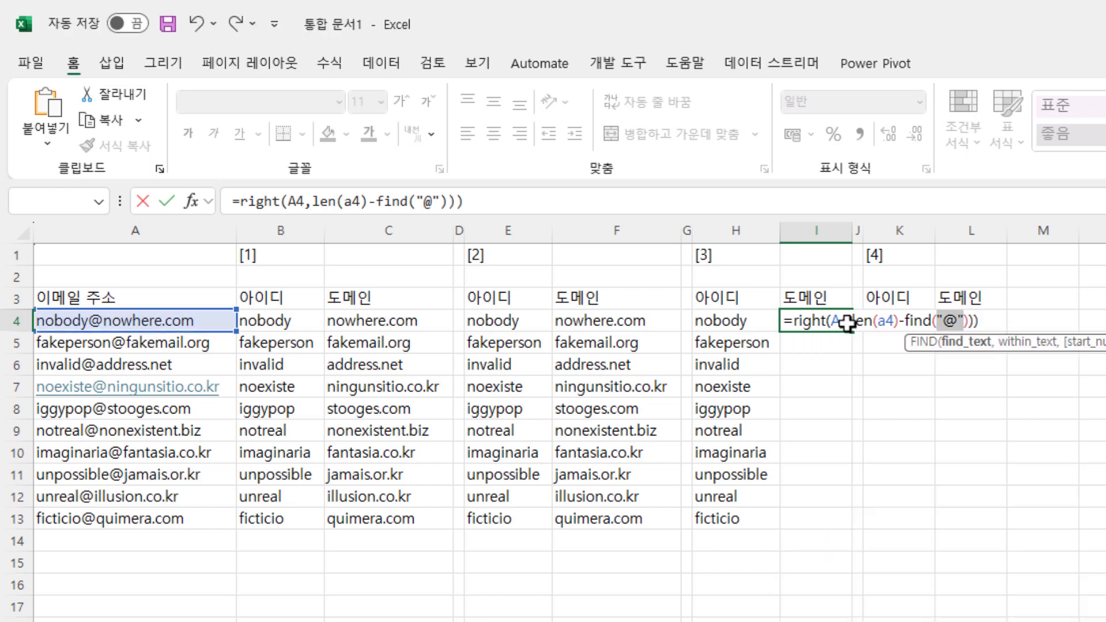
# - Add A4 as the text to search in the FIND part of I4's formula, giving =RIGHT(A4,LEN(A4)-FIND("@",A4)), and commit it
pyautogui.write(',a4')
pyautogui.press('Return')
pyautogui.write('"')
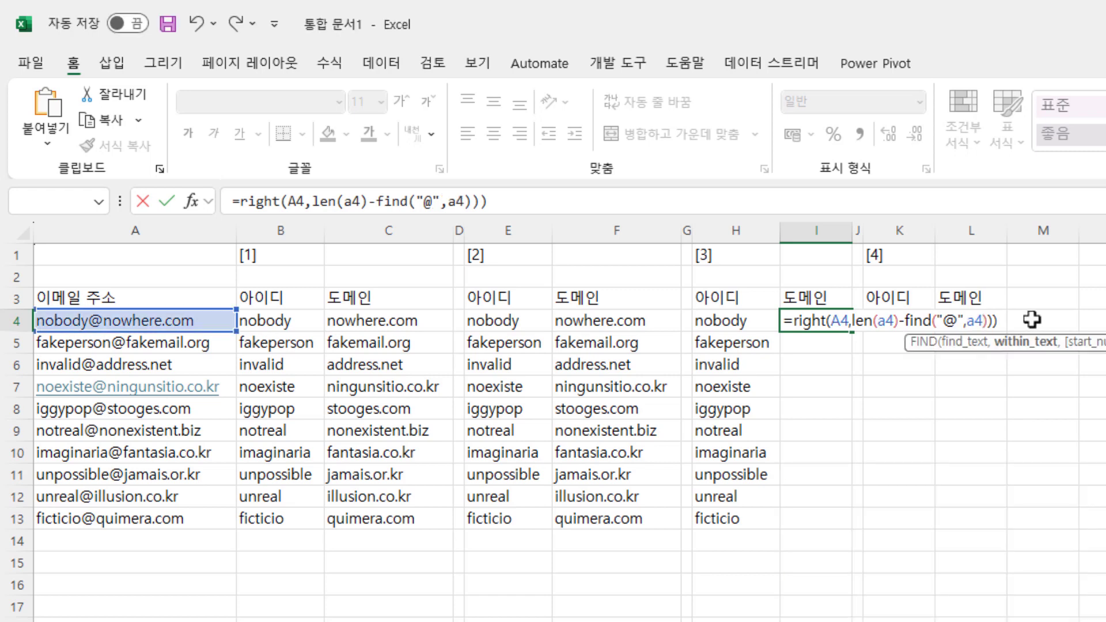
pyautogui.press('Return')
pyautogui.press('Return')
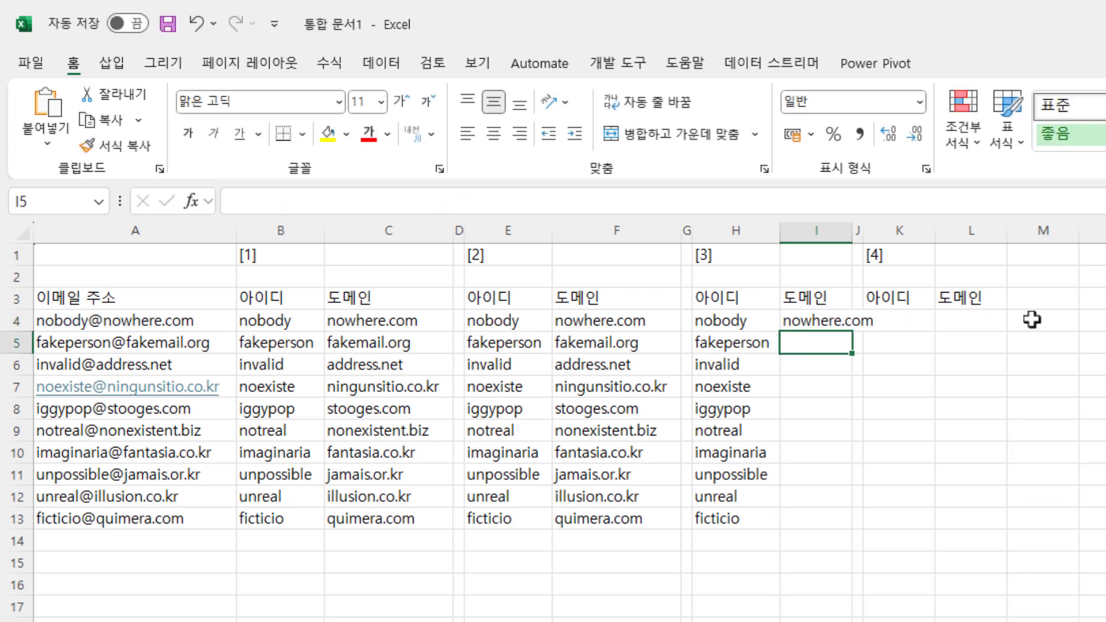
# - Fill the RIGHT formula from I4 down to I13 and autofit column I
pyautogui.doubleClick(848, 233)
pyautogui.click(880, 326)
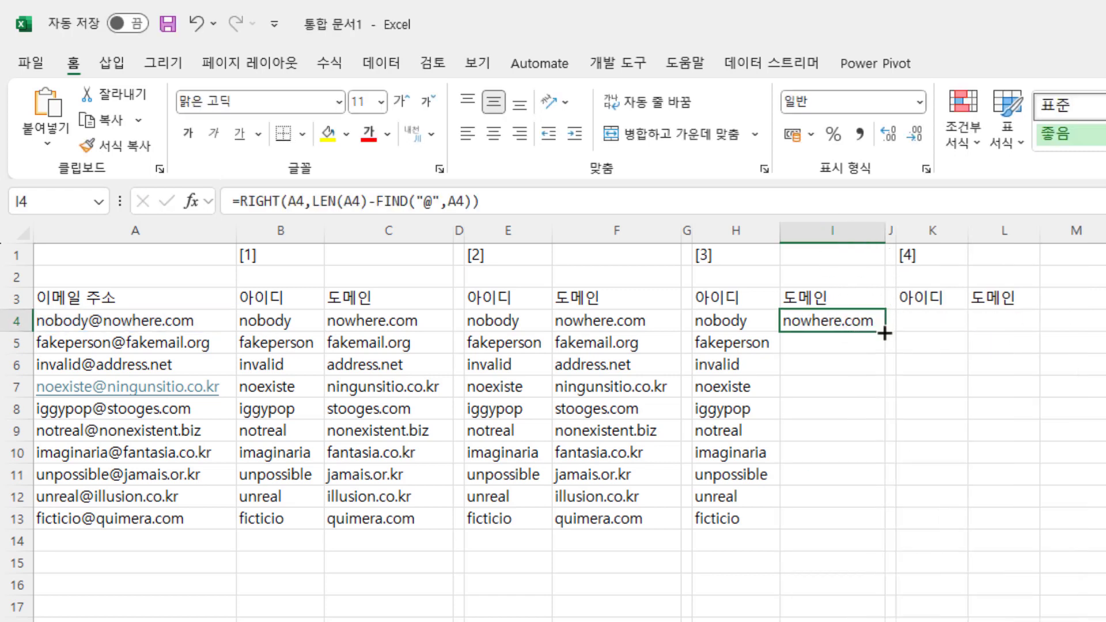
pyautogui.doubleClick(884, 333)
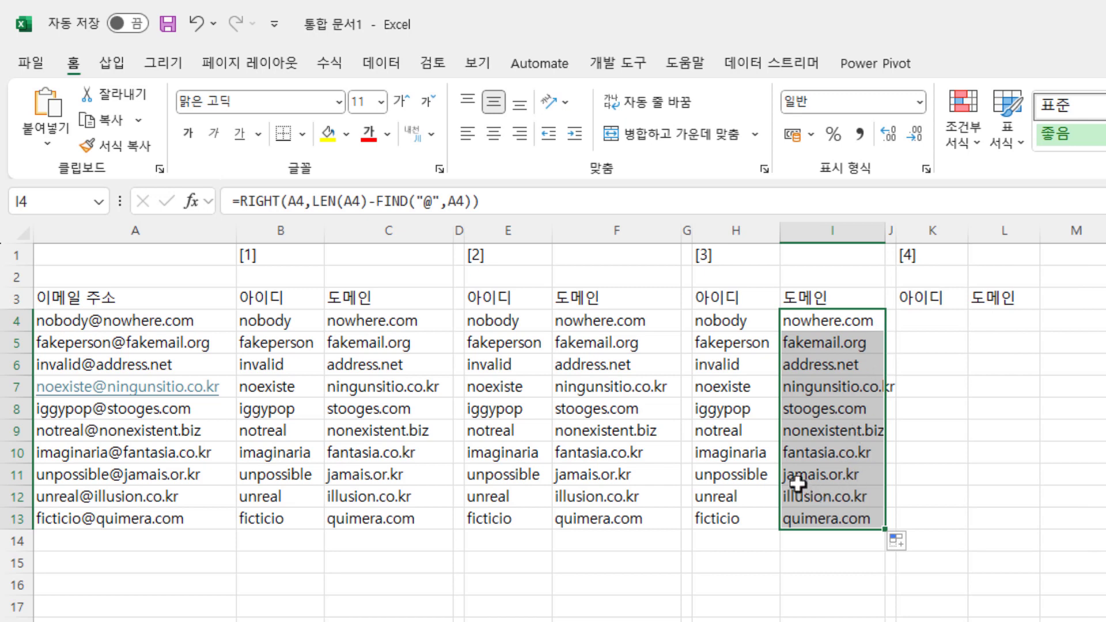
pyautogui.doubleClick(882, 237)
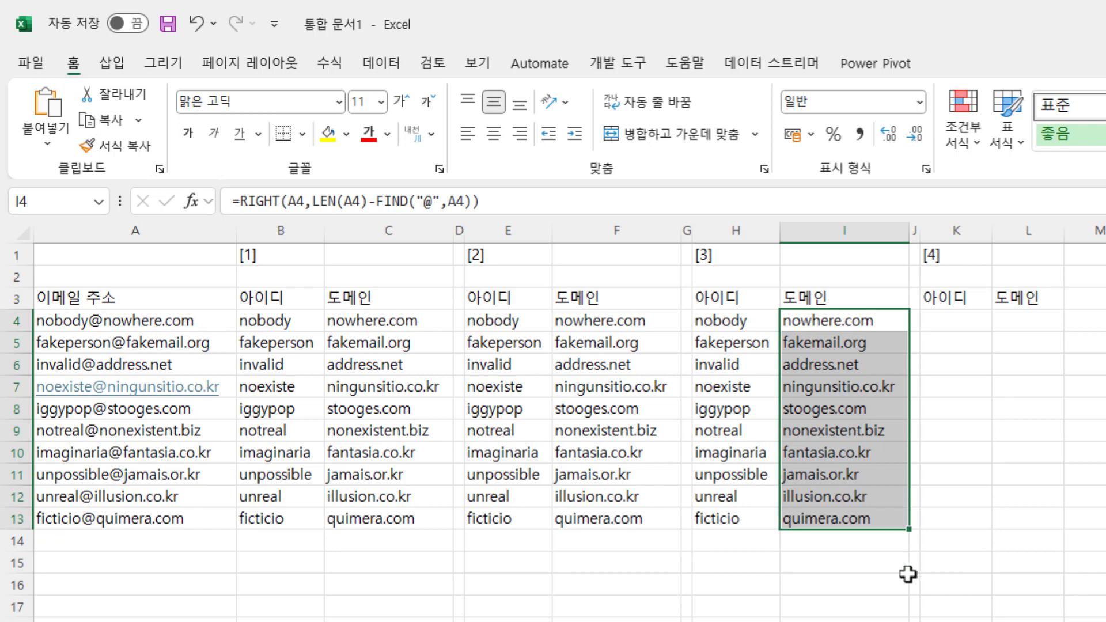
pyautogui.click(840, 541)
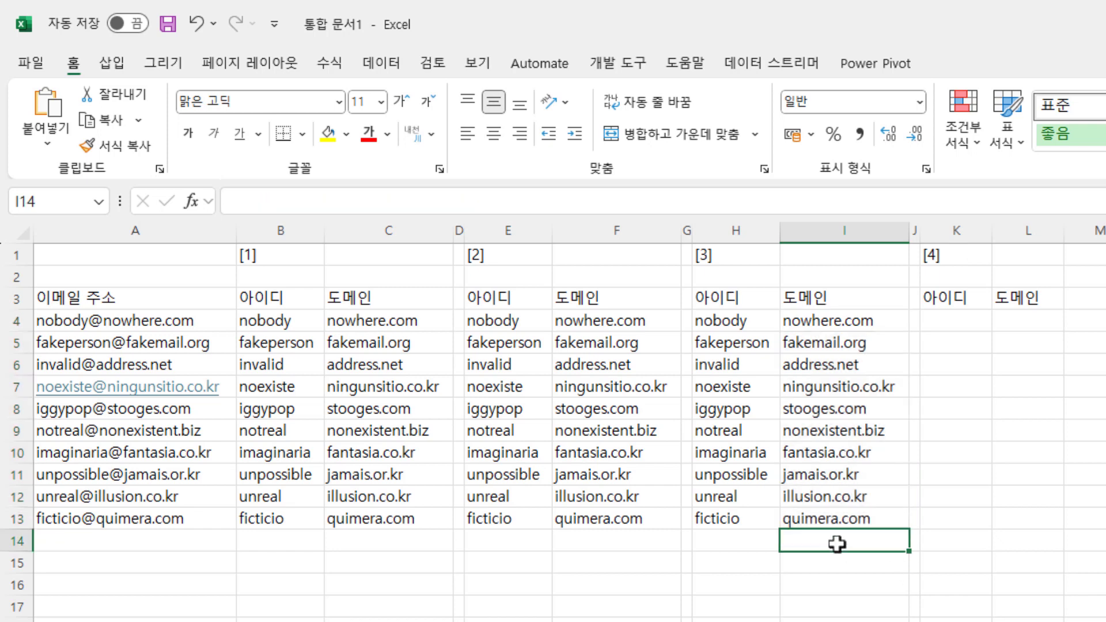
pyautogui.click(882, 522)
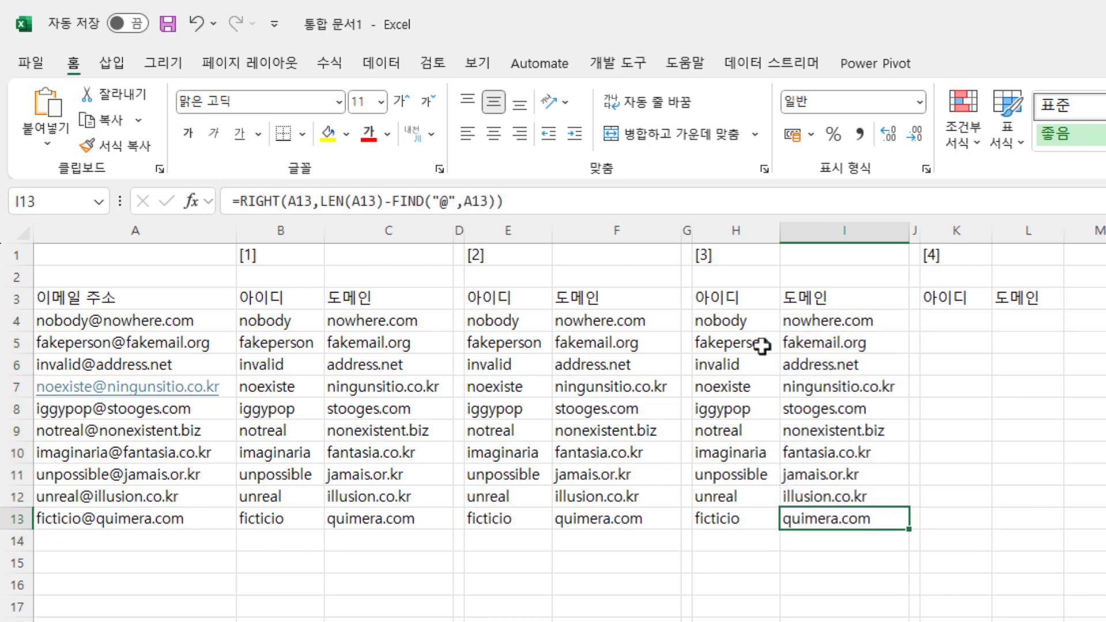
pyautogui.moveTo(745, 326); pyautogui.dragTo(843, 517)
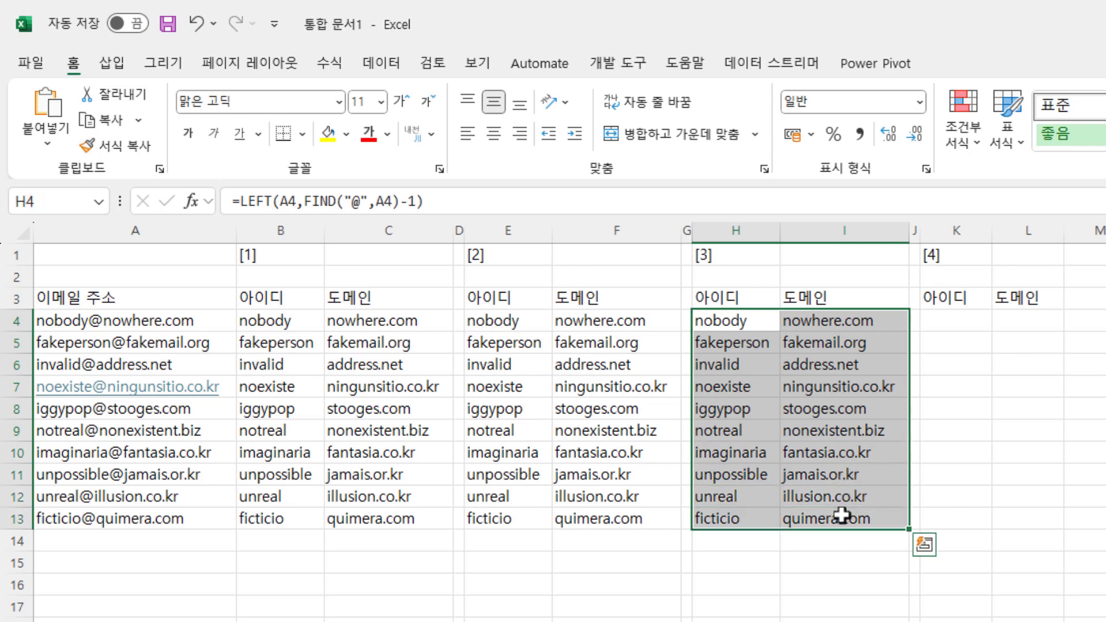
pyautogui.click(961, 321)
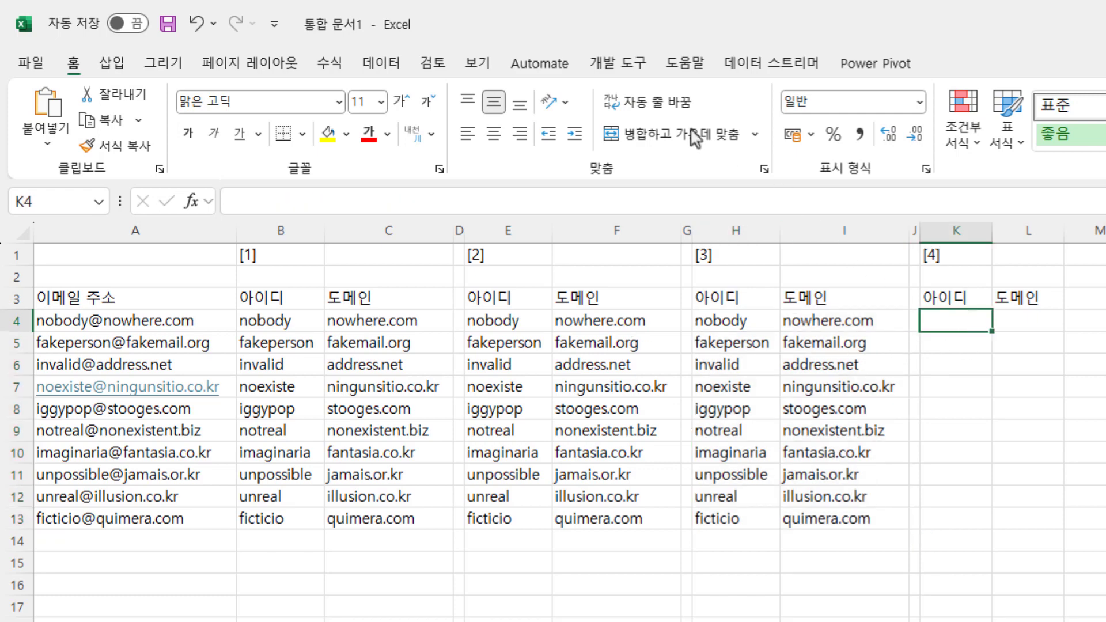
# - Start Text to Columns on A4:A13 as delimited data, with @ as the custom delimiter
pyautogui.click(384, 63)
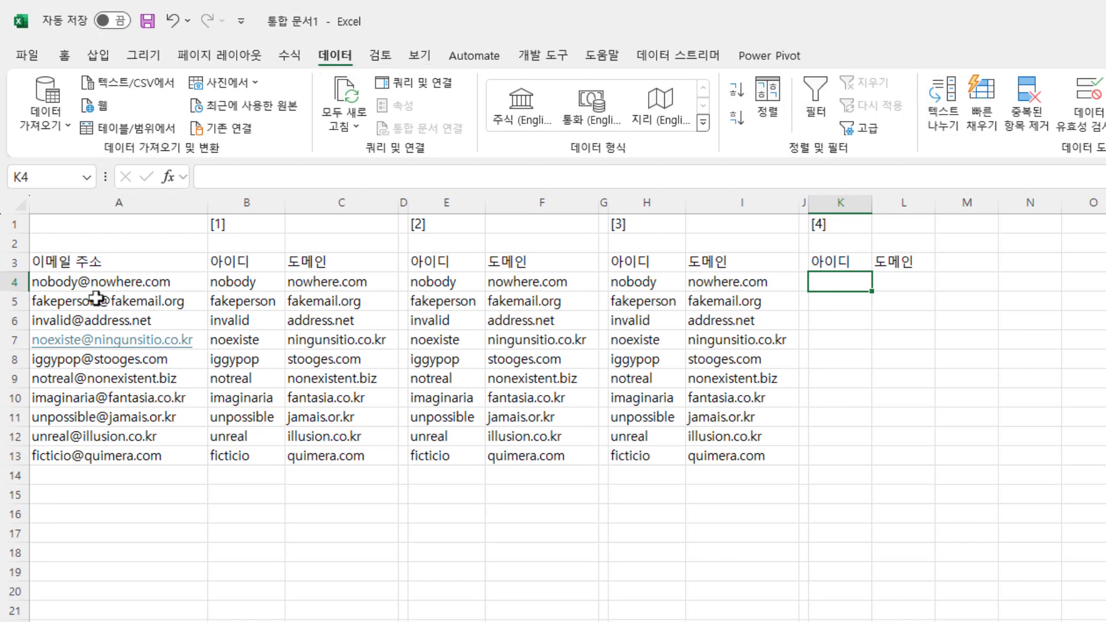
pyautogui.moveTo(88, 282); pyautogui.dragTo(141, 455)
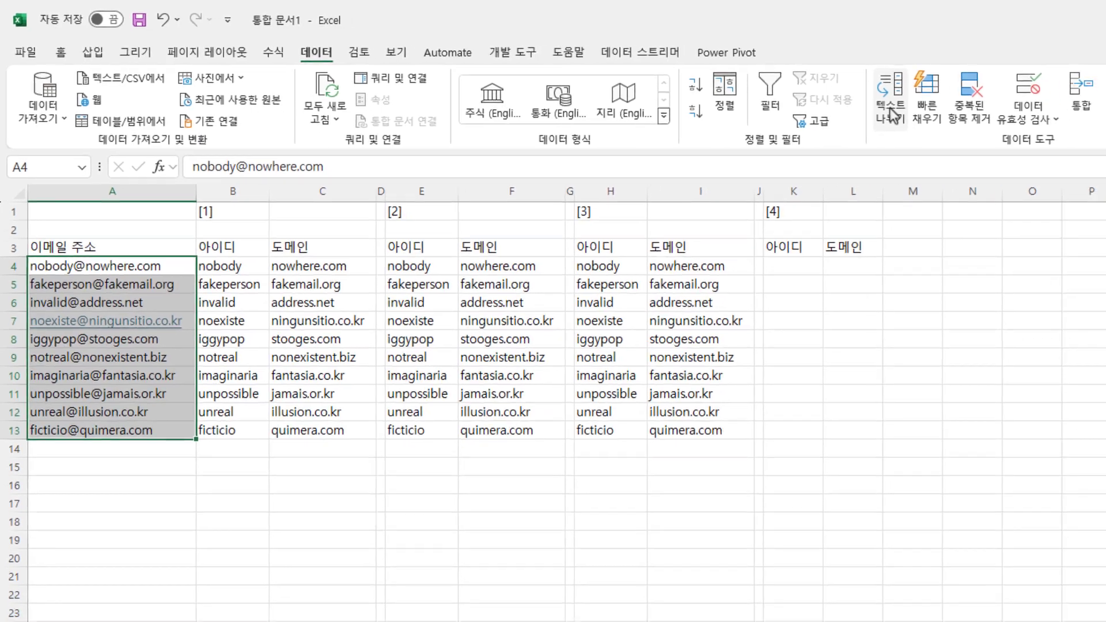
pyautogui.click(891, 114)
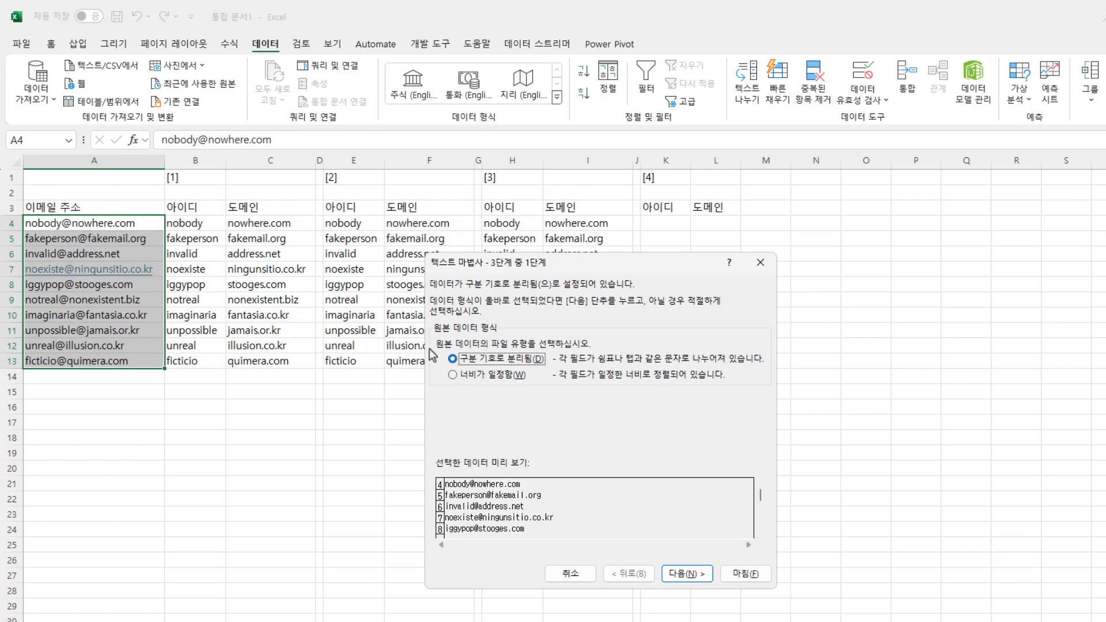
pyautogui.click(694, 573)
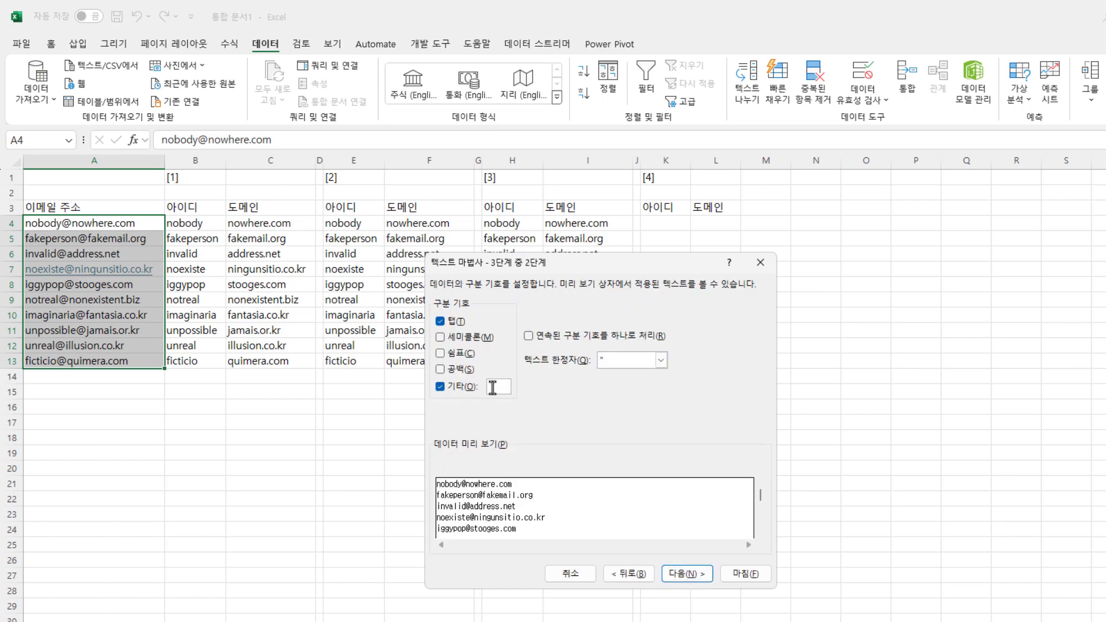
pyautogui.write('@')
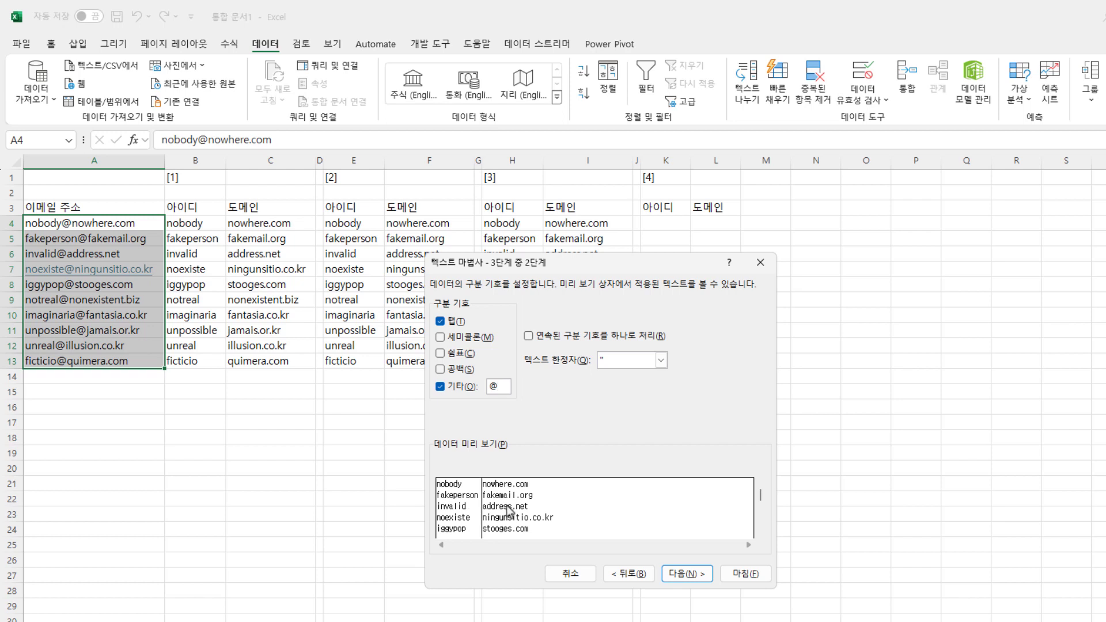
pyautogui.click(683, 574)
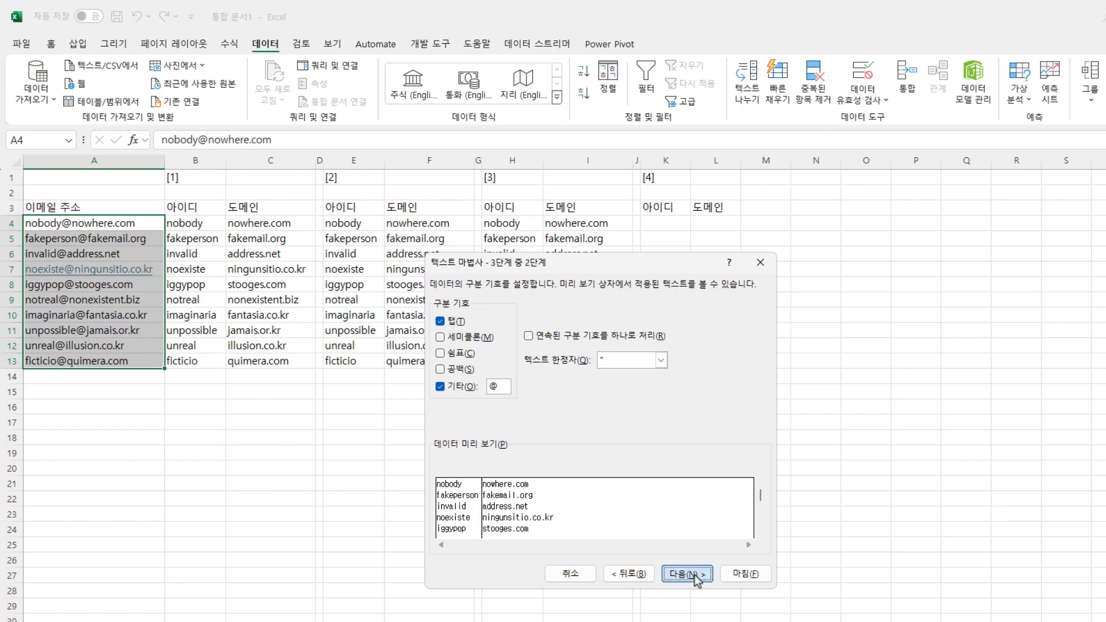
# - Output the split data to destination $K$4 and autofit columns K and L
pyautogui.moveTo(559, 260); pyautogui.dragTo(378, 247)
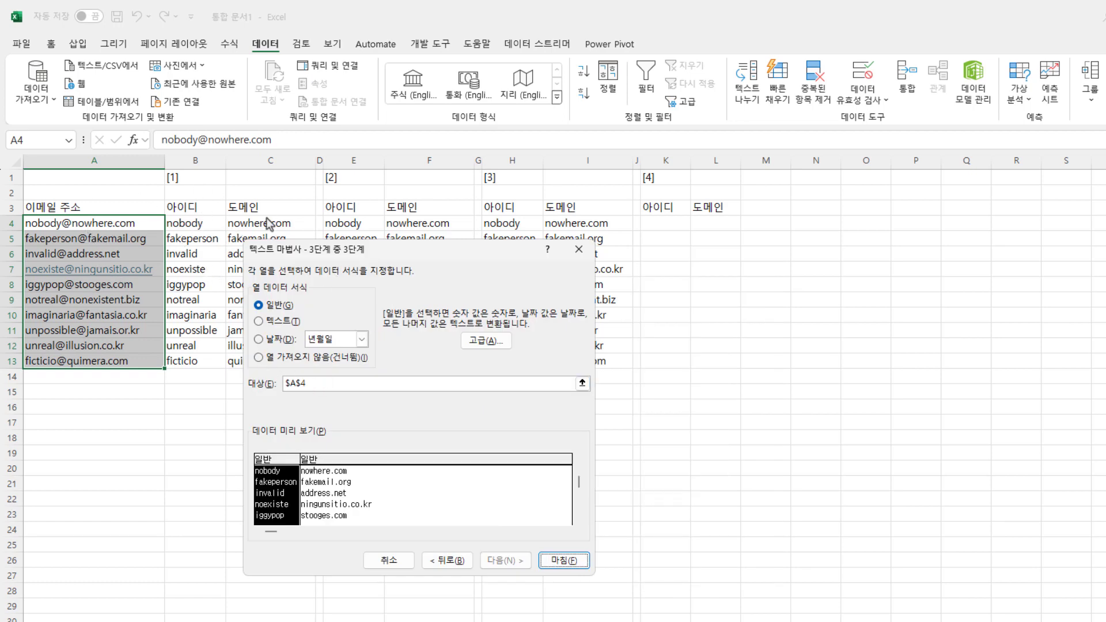
pyautogui.click(318, 383)
pyautogui.click(583, 383)
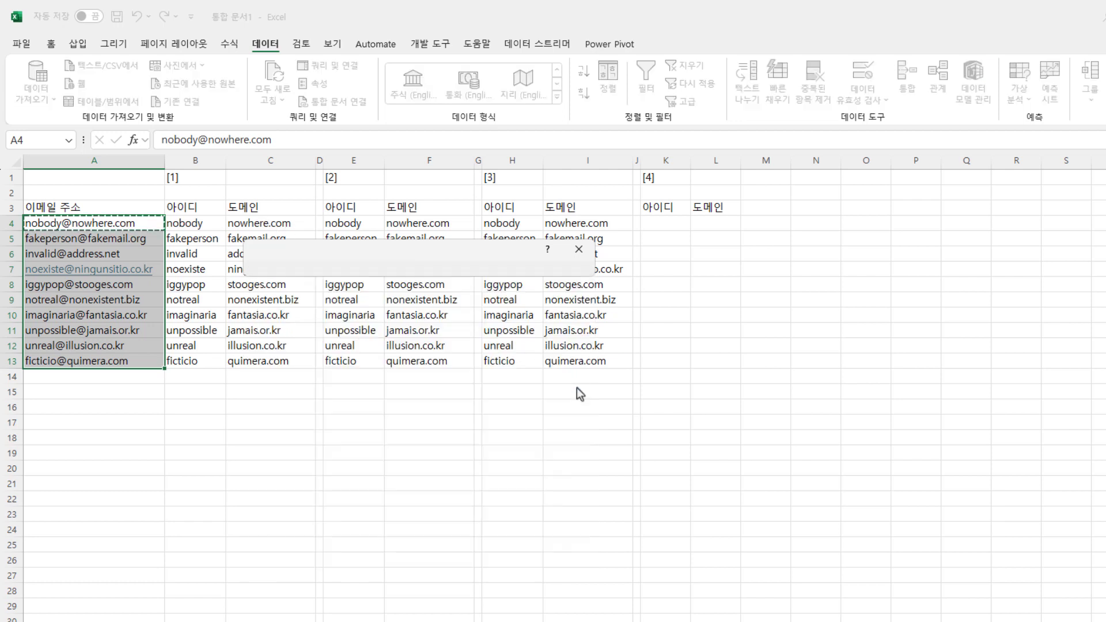
pyautogui.click(671, 224)
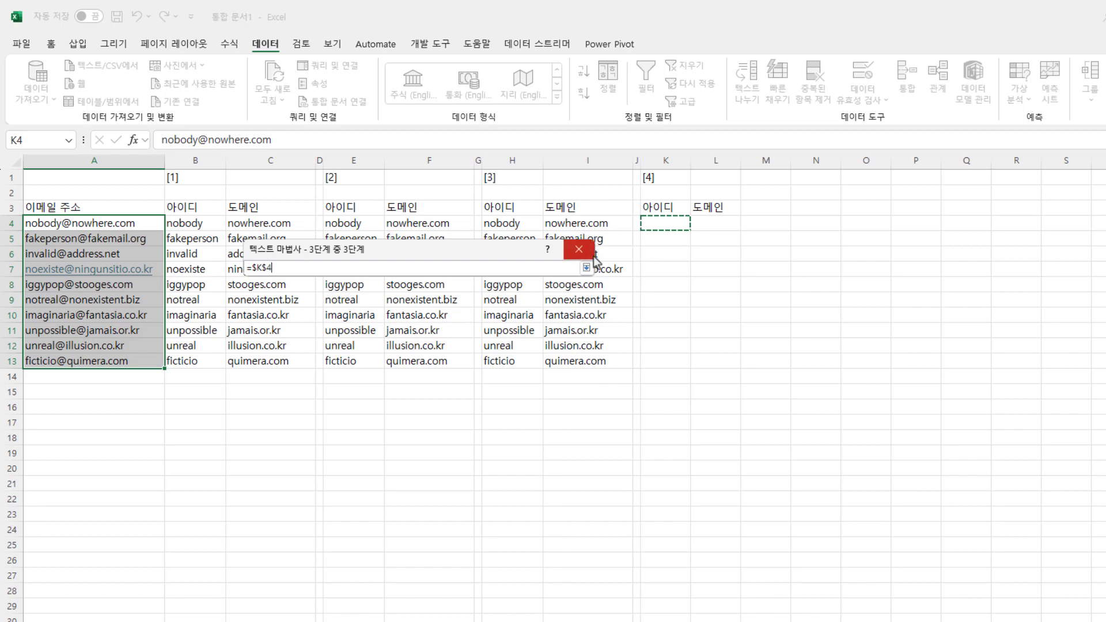
pyautogui.click(586, 267)
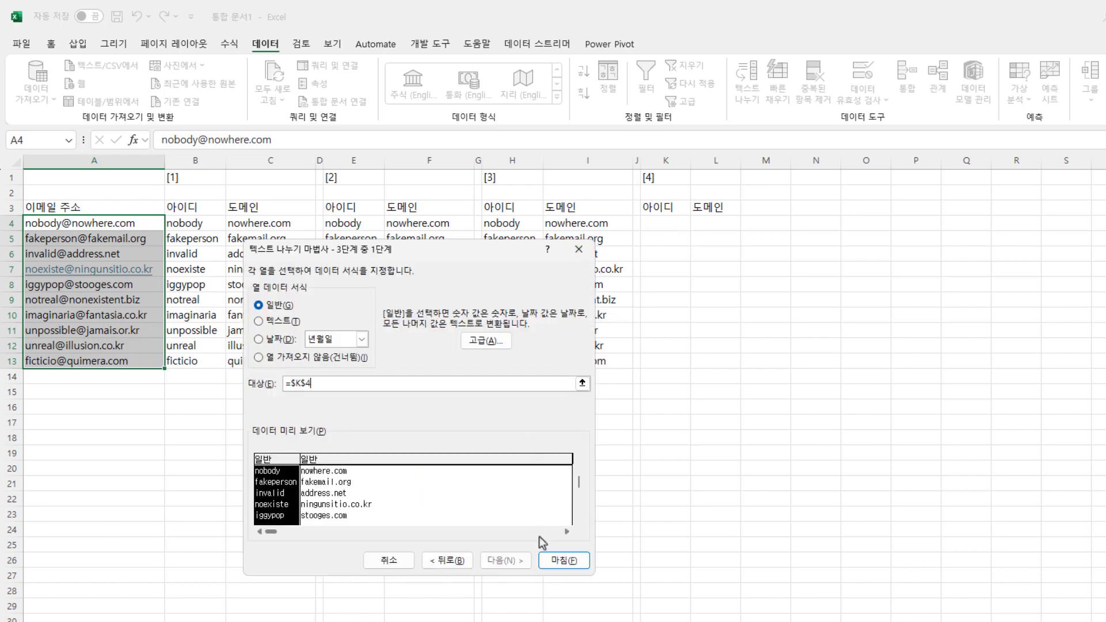
pyautogui.click(562, 559)
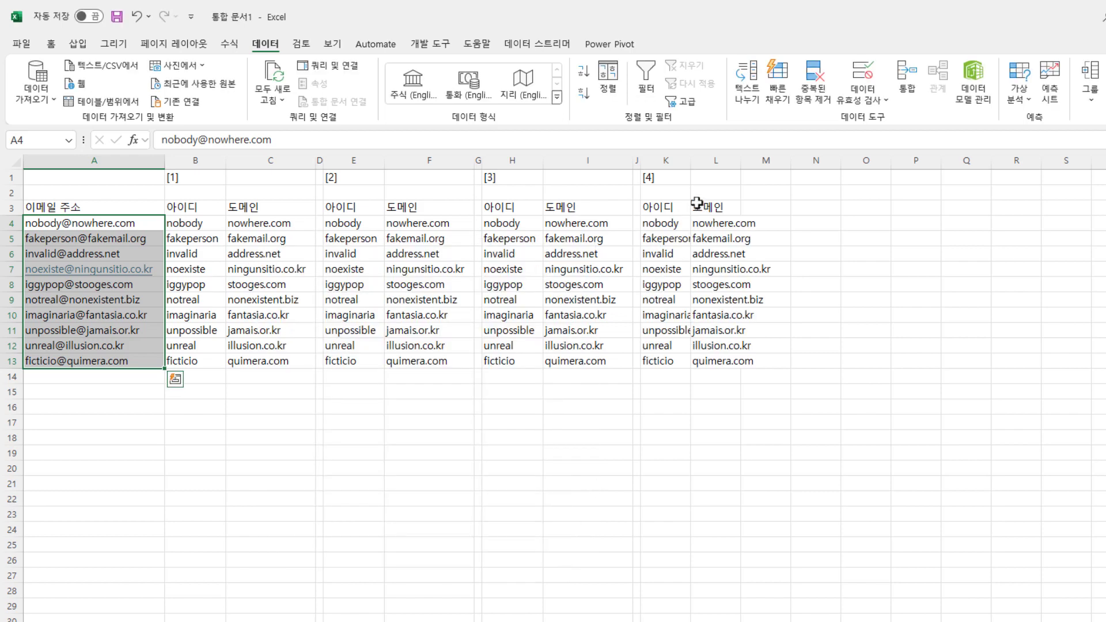
pyautogui.doubleClick(691, 161)
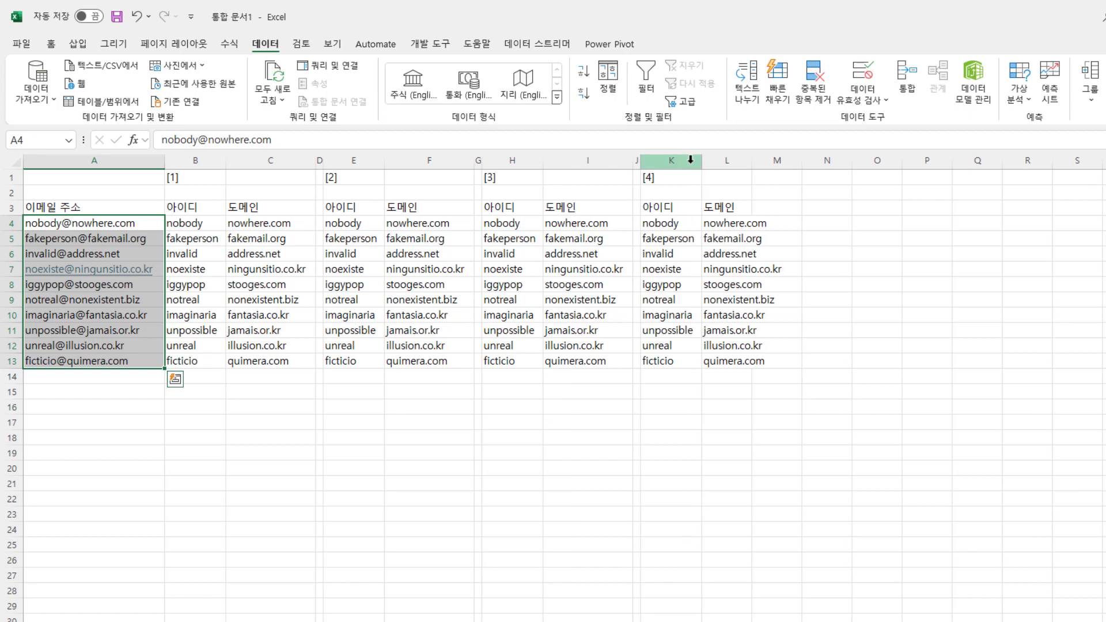
pyautogui.doubleClick(754, 160)
pyautogui.moveTo(186, 223); pyautogui.dragTo(288, 329)
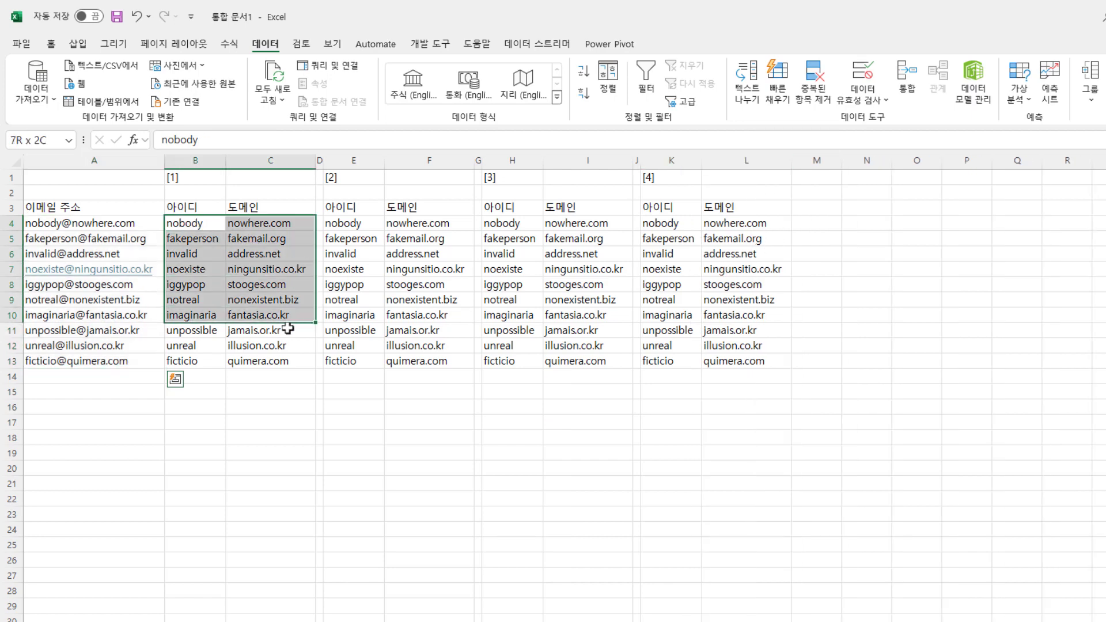
pyautogui.moveTo(654, 226); pyautogui.dragTo(742, 361)
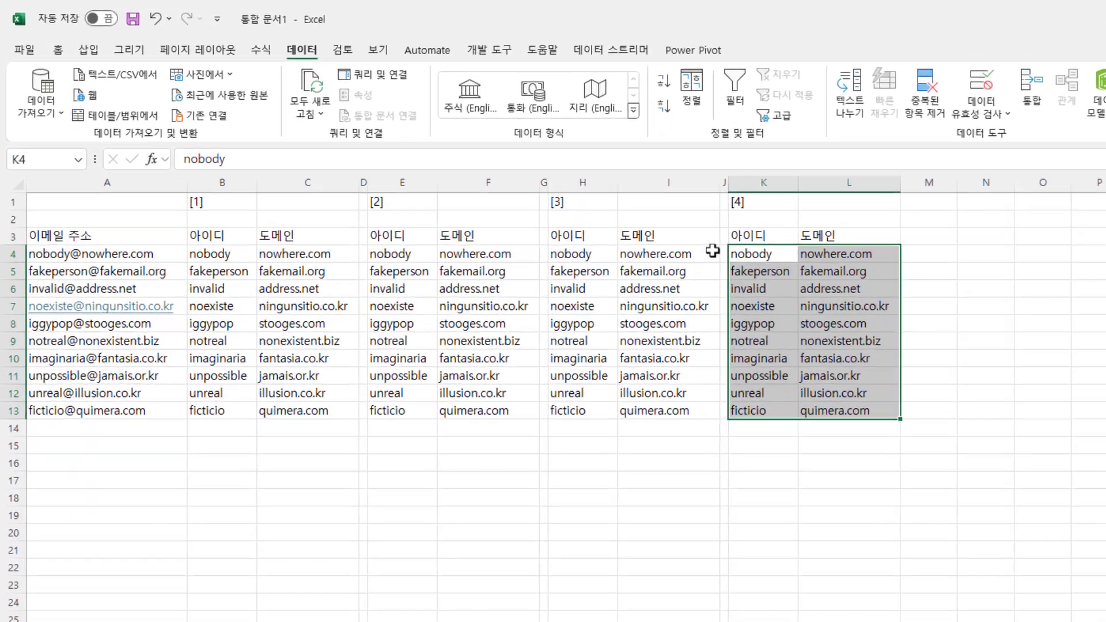
pyautogui.click(777, 294)
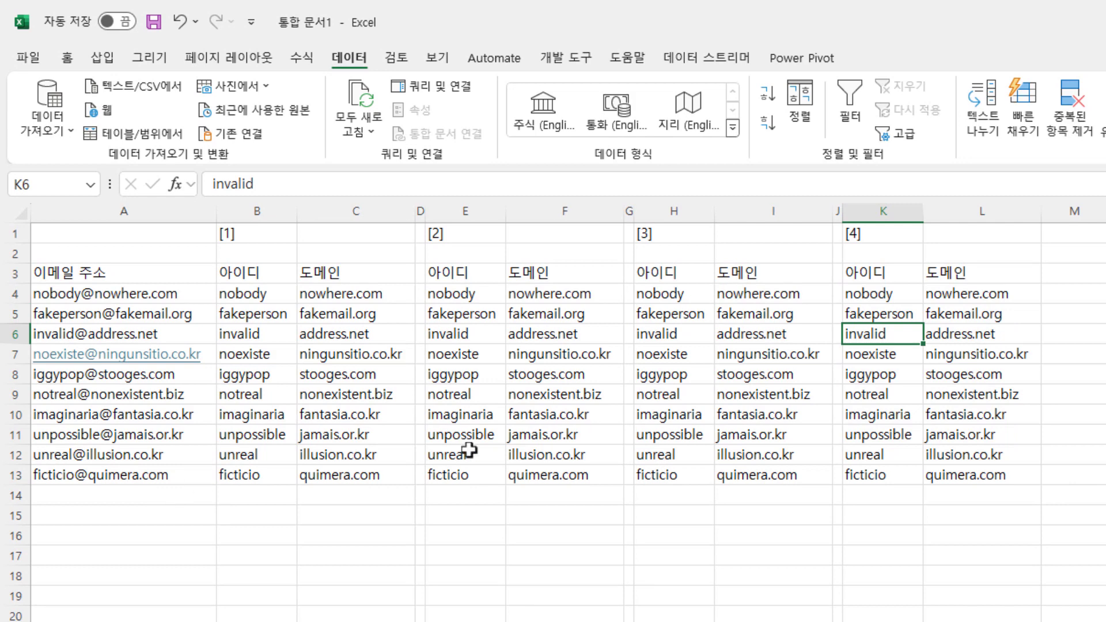
pyautogui.moveTo(456, 434); pyautogui.dragTo(784, 433)
pyautogui.moveTo(455, 277); pyautogui.dragTo(573, 477)
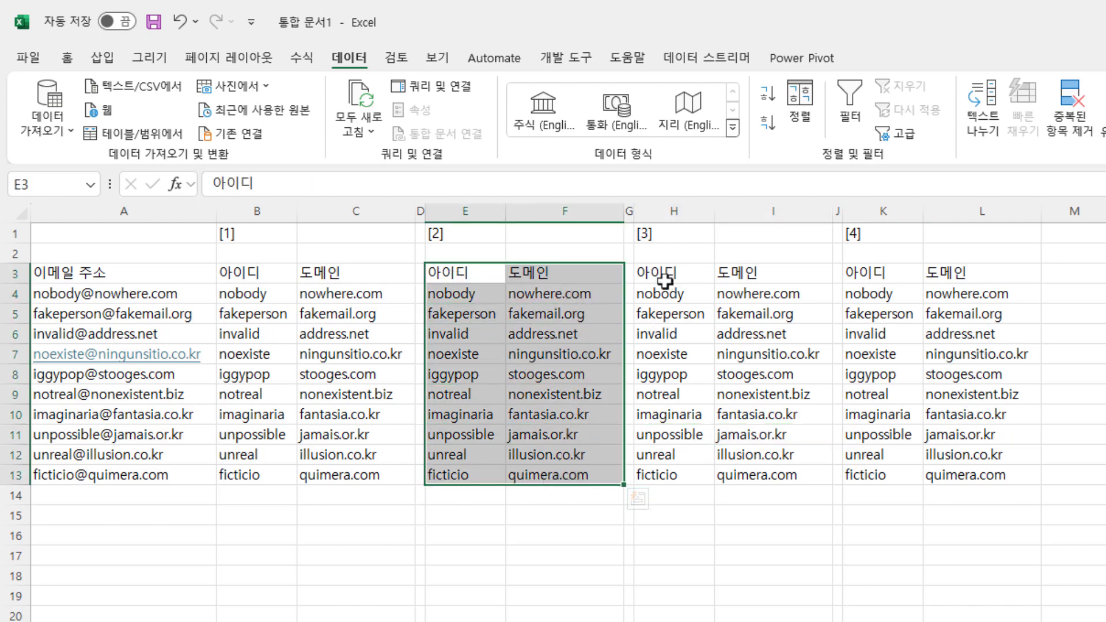
pyautogui.moveTo(665, 281); pyautogui.dragTo(778, 475)
pyautogui.click(461, 496)
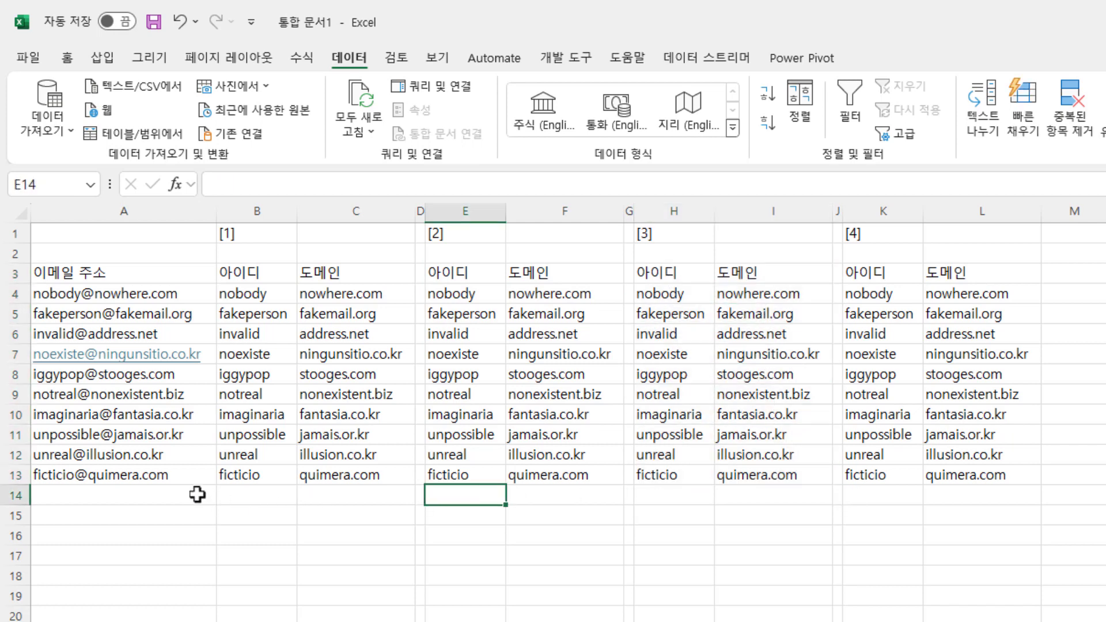